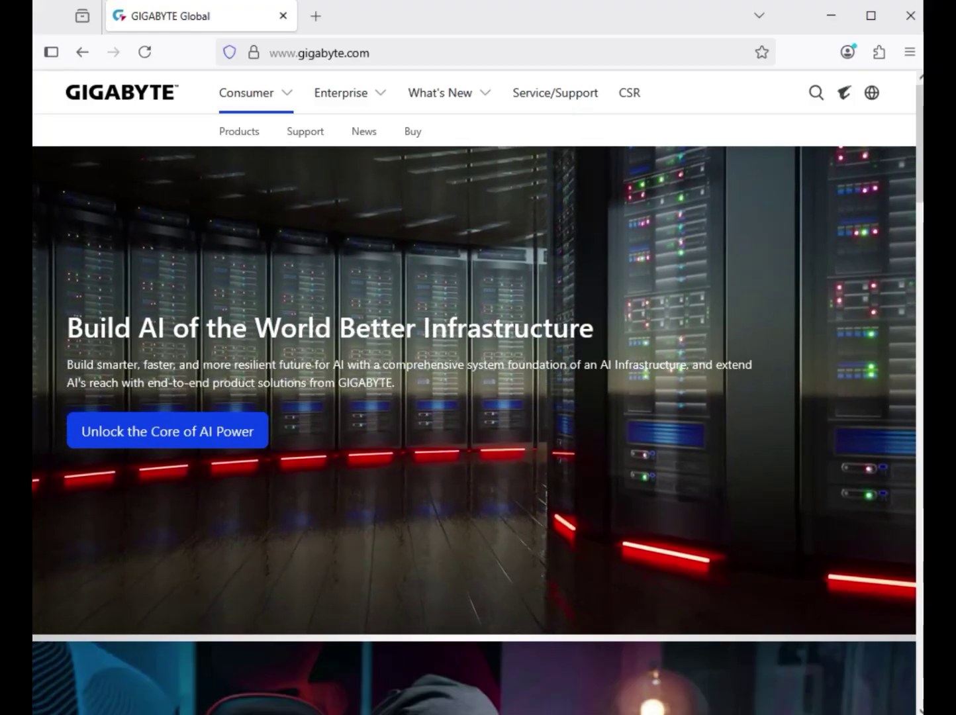
# Search the site for "B660M GAMING X", limit the results to products, and open the B660M GAMING X (rev. 1.0) page.
pyautogui.click(816, 93)
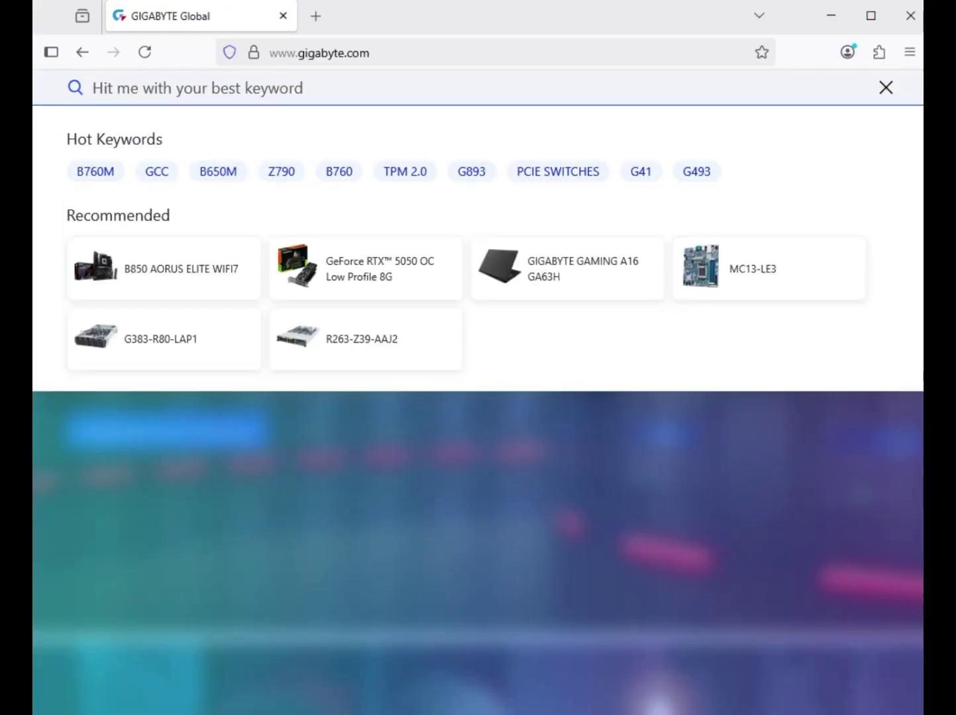
pyautogui.write('B660M GAMING X')
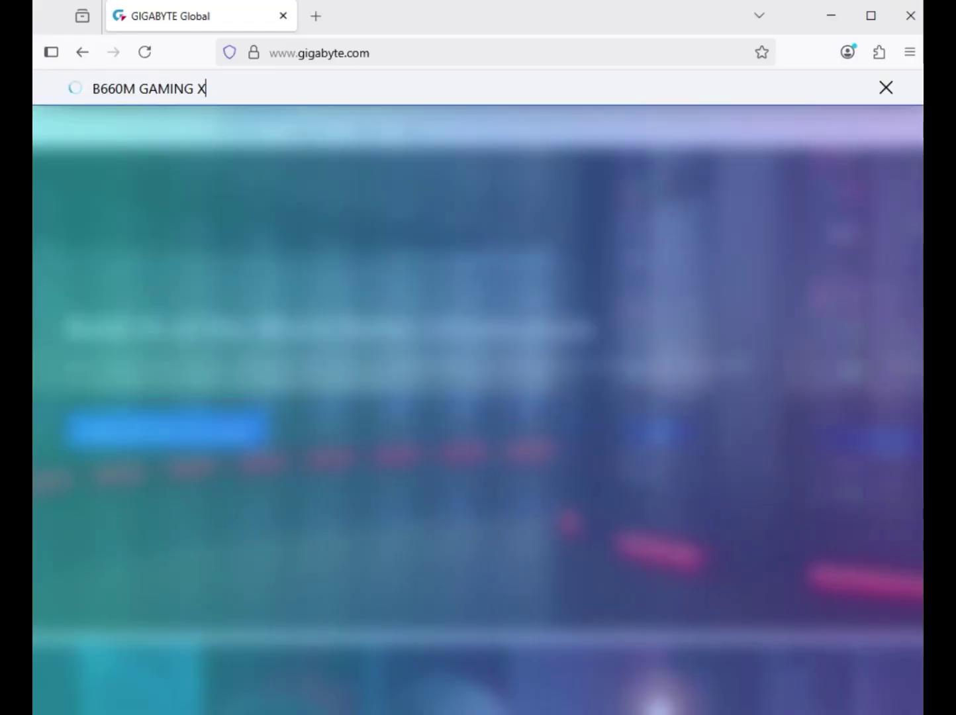
pyautogui.press('Return')
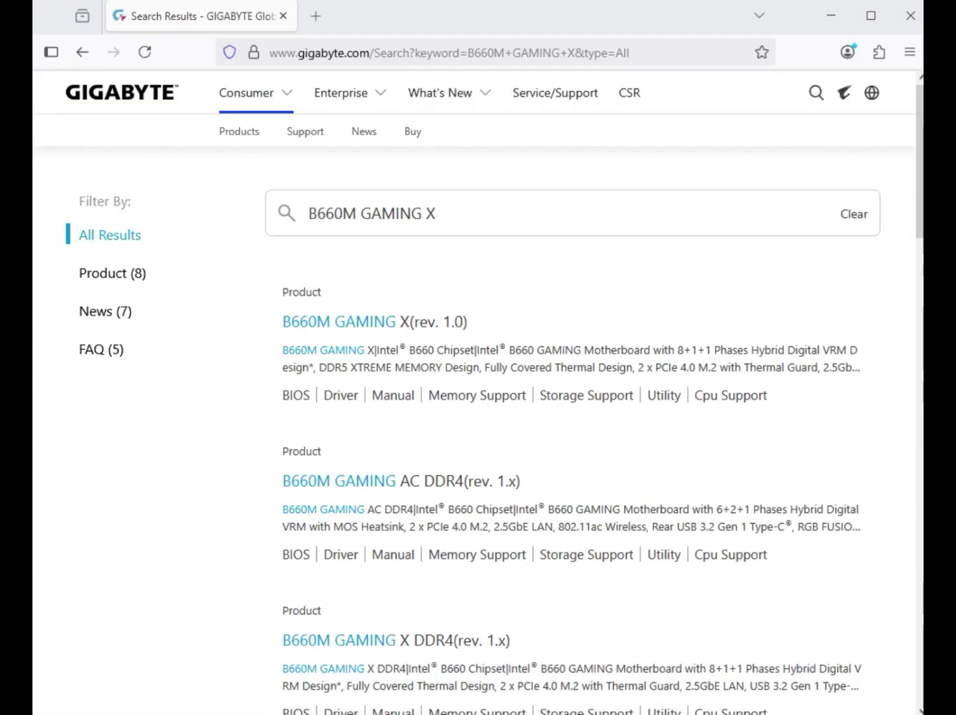
pyautogui.click(112, 273)
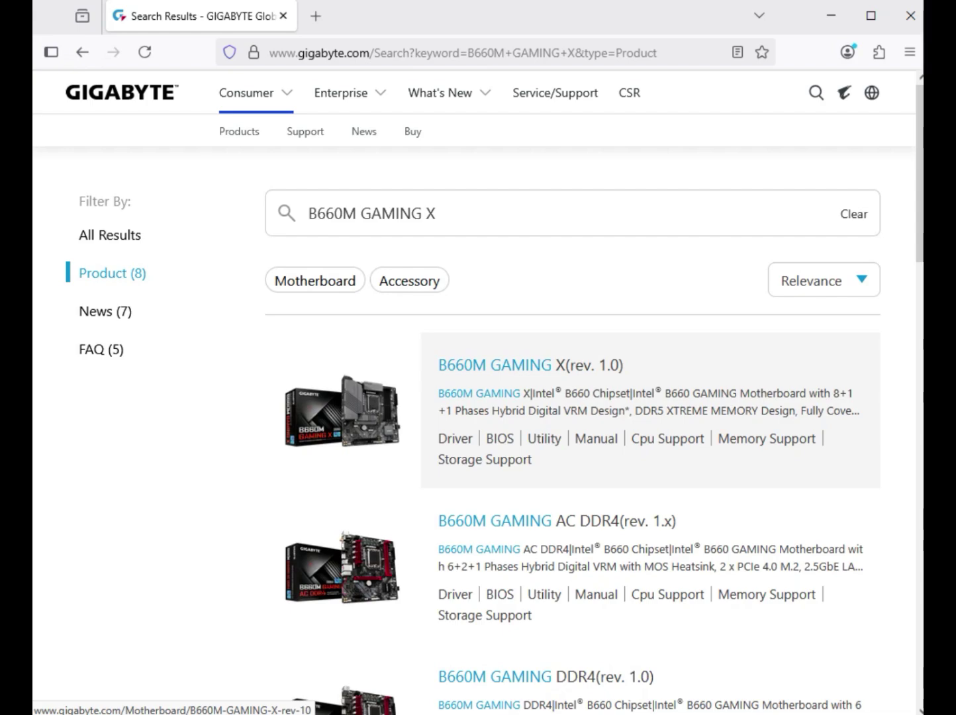
pyautogui.click(343, 410)
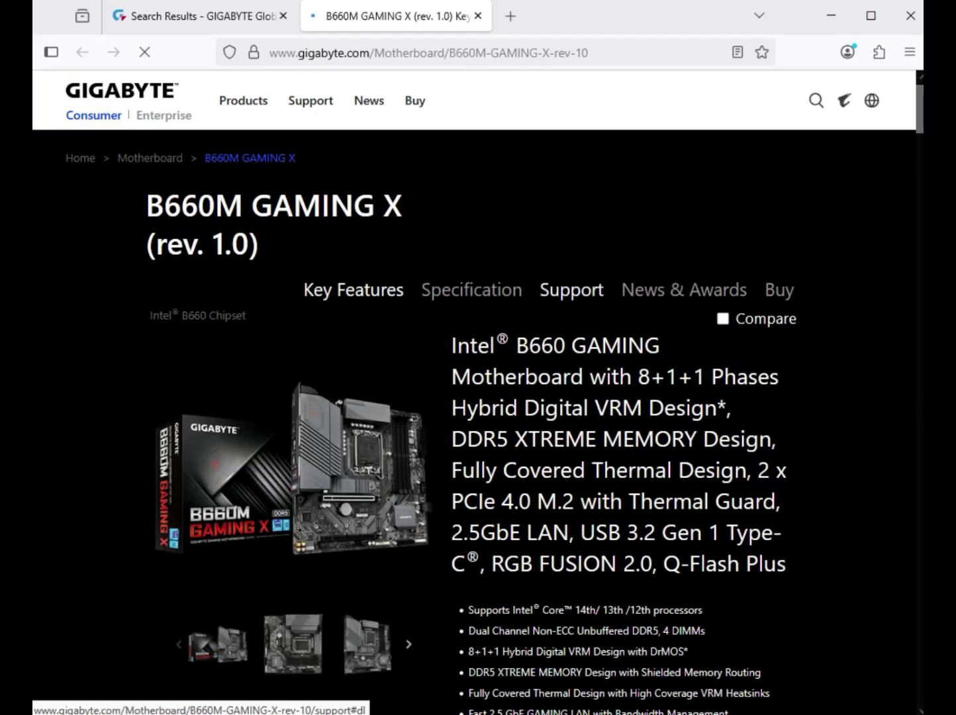
# Open the motherboard's Support downloads and set the driver OS to Windows 11 64bit.
pyautogui.moveTo(537, 290); pyautogui.dragTo(603, 291)
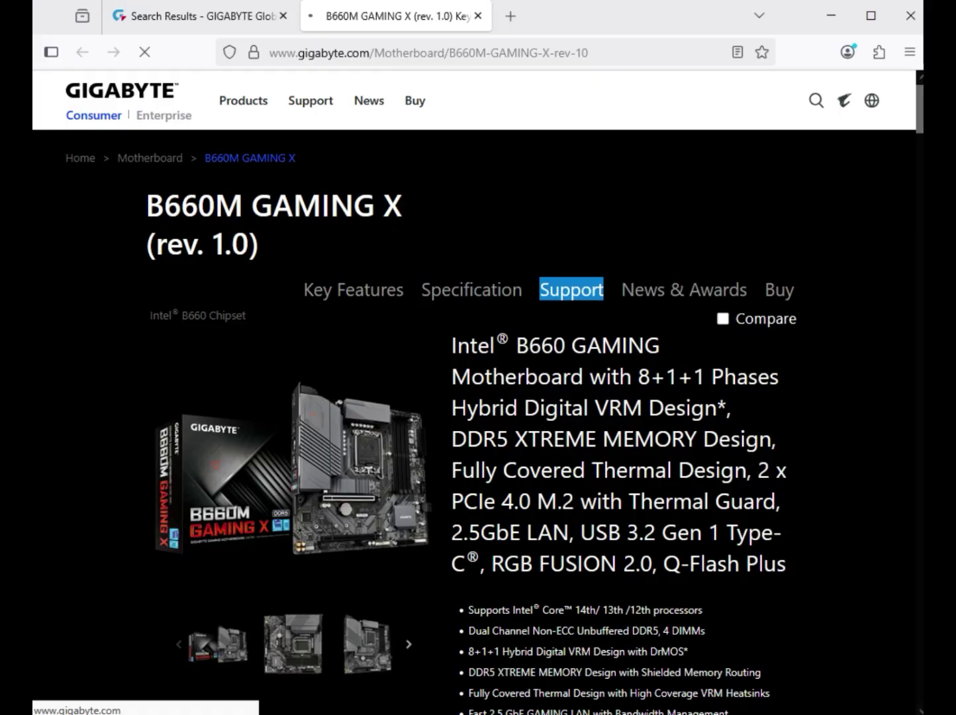
pyautogui.click(292, 409)
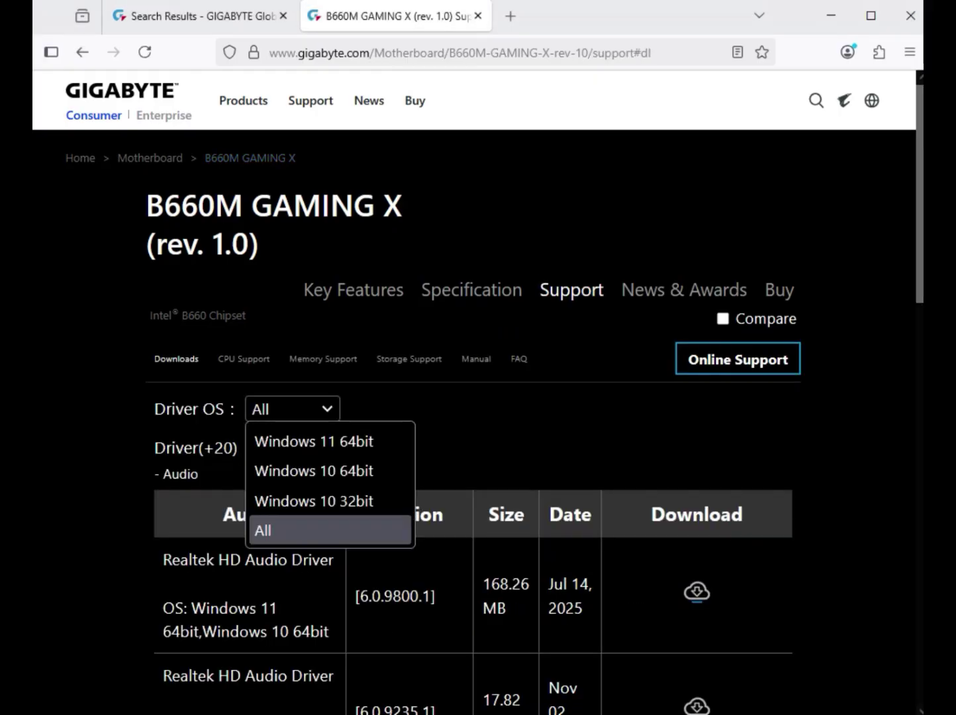
pyautogui.click(292, 531)
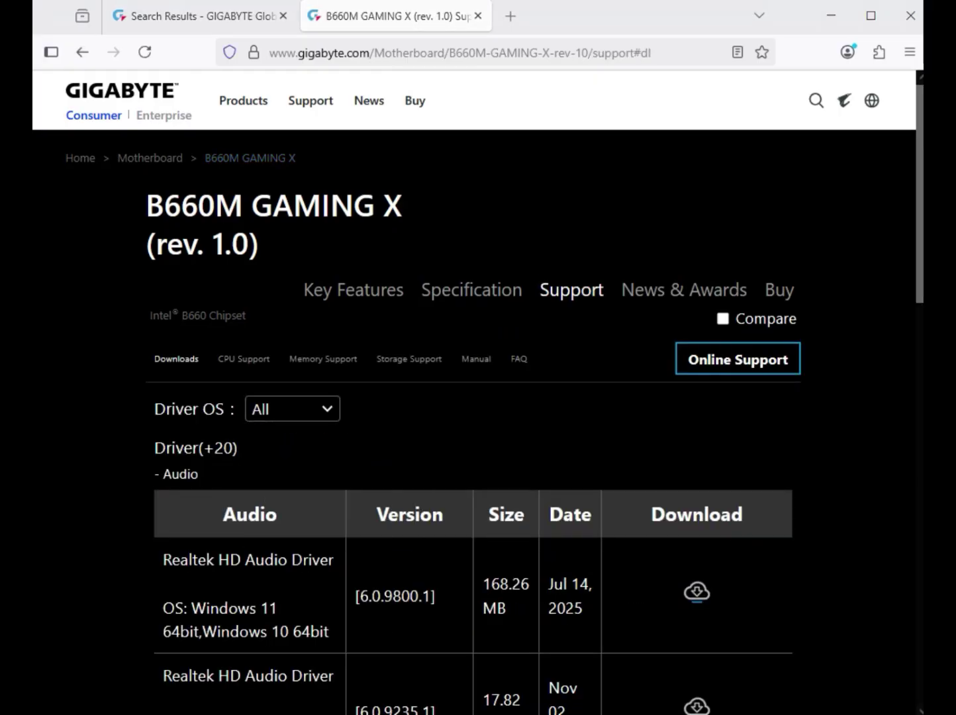
pyautogui.click(292, 409)
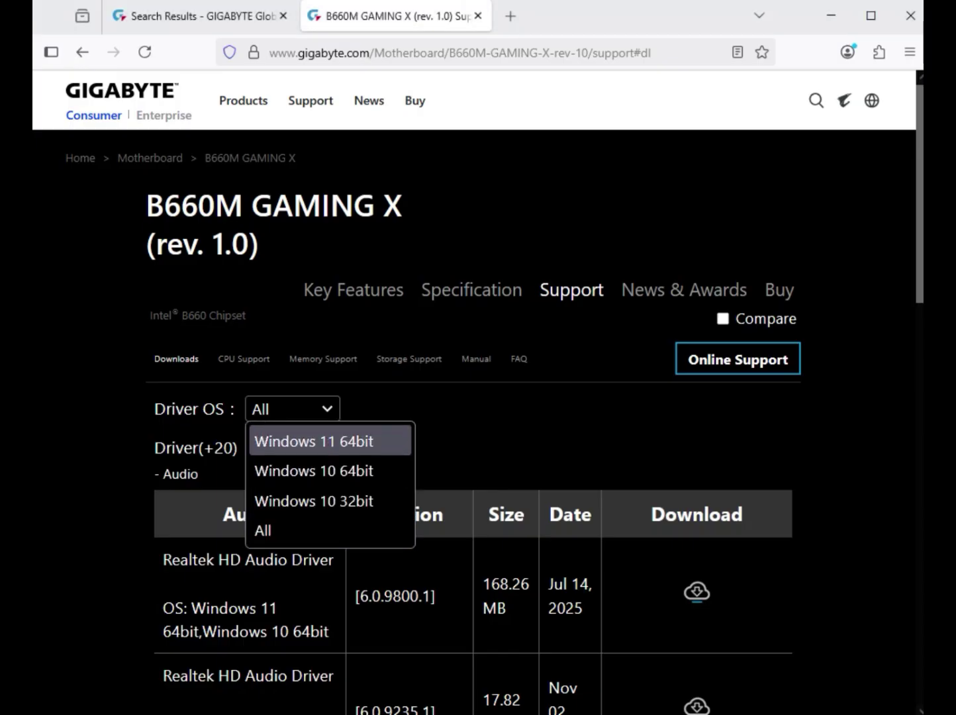
pyautogui.click(328, 441)
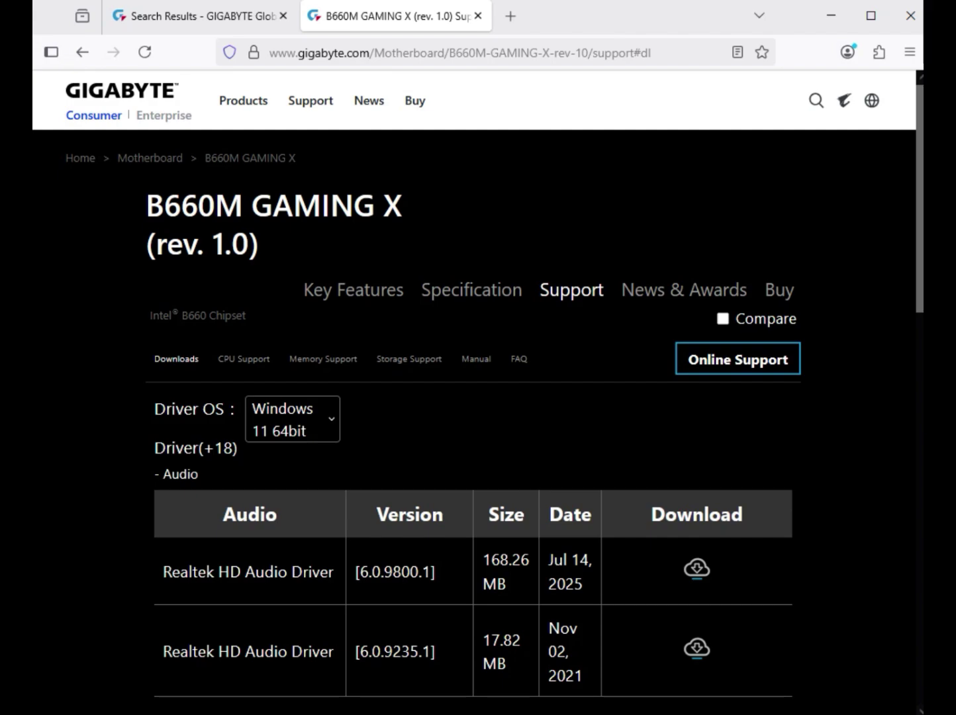
# Download the Realtek HD Audio Driver version 6.0.9800.1 from the Audio section.
pyautogui.moveTo(199, 474); pyautogui.dragTo(164, 474)
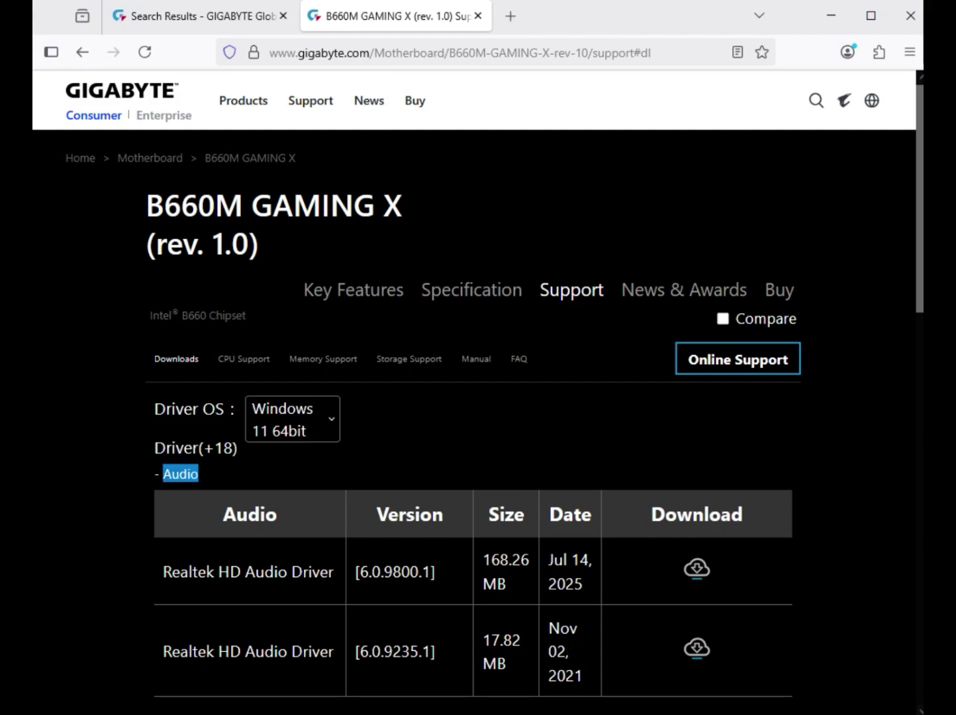
pyautogui.moveTo(219, 572); pyautogui.dragTo(320, 572)
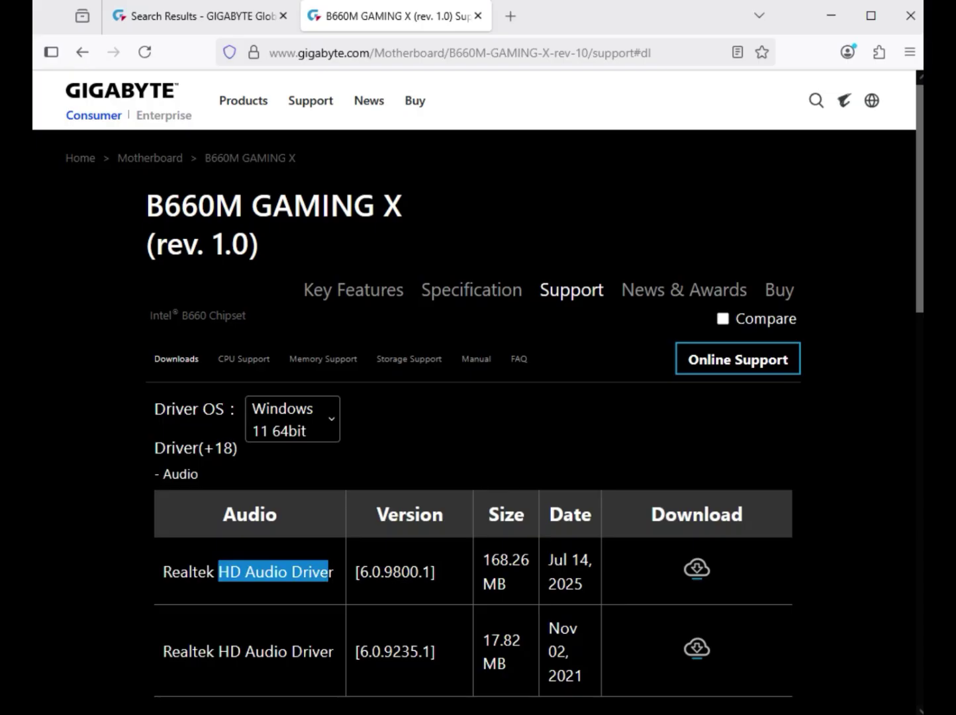
pyautogui.click(696, 568)
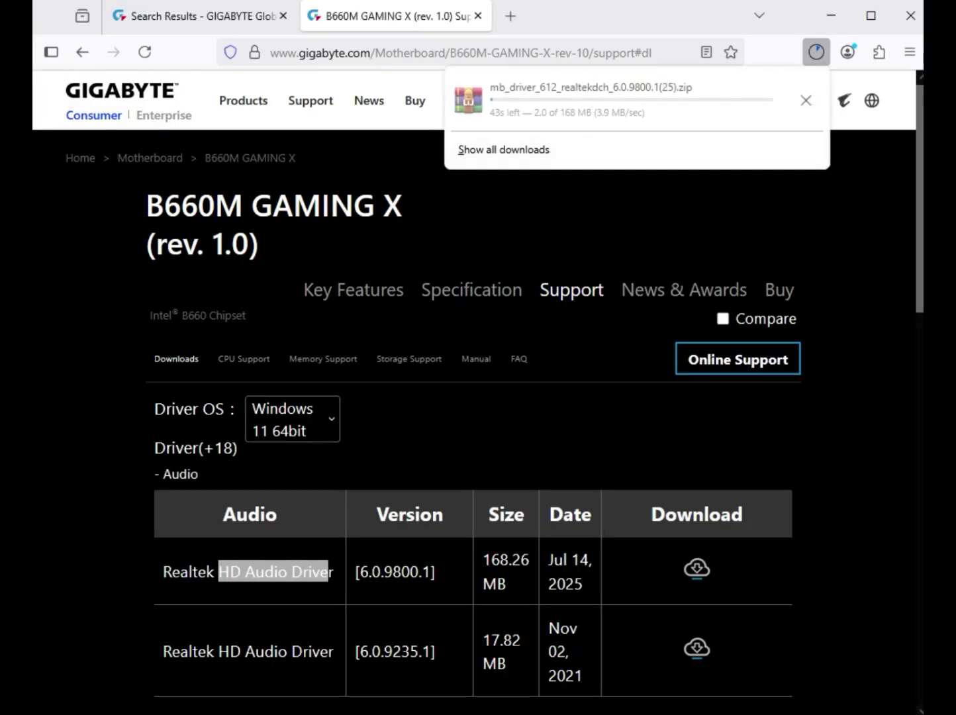
pyautogui.click(562, 423)
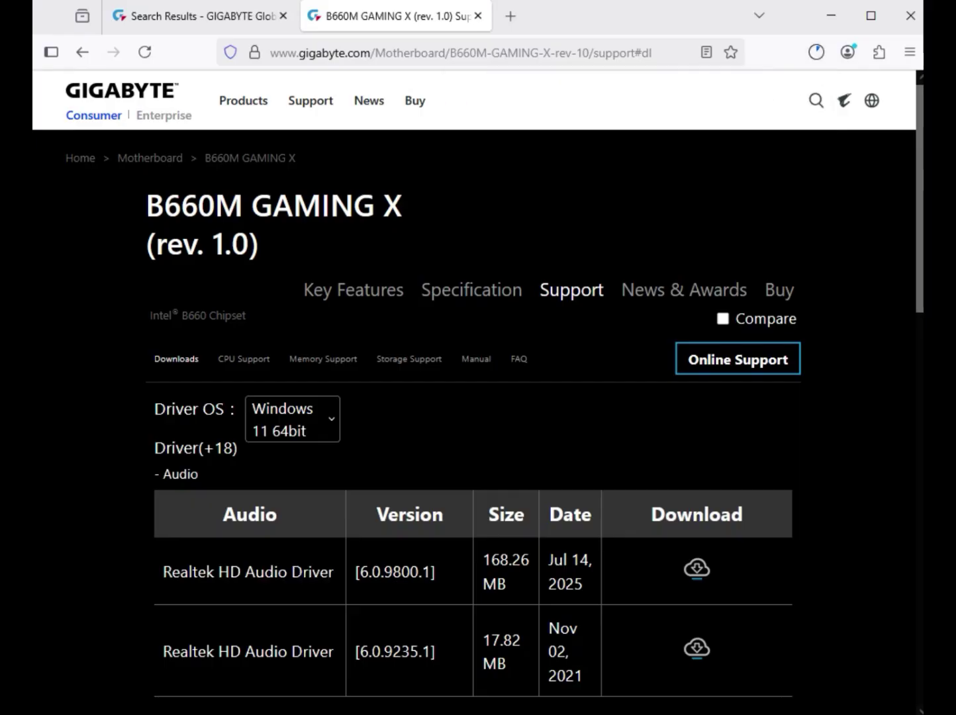
# Expand the Chipset drivers and download the Intel Serial I/O driver dated Mar 03, 2025.
pyautogui.scroll(-5, 562, 423)
pyautogui.moveTo(208, 321); pyautogui.dragTo(168, 321)
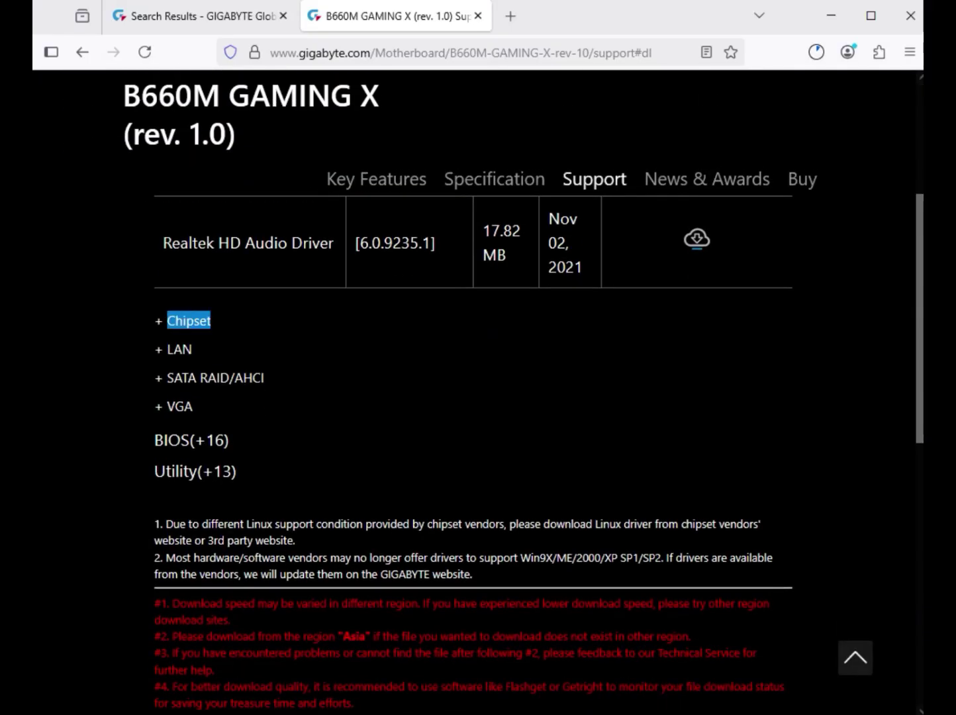
pyautogui.scroll(5, 167, 321)
pyautogui.scroll(-2, 478, 392)
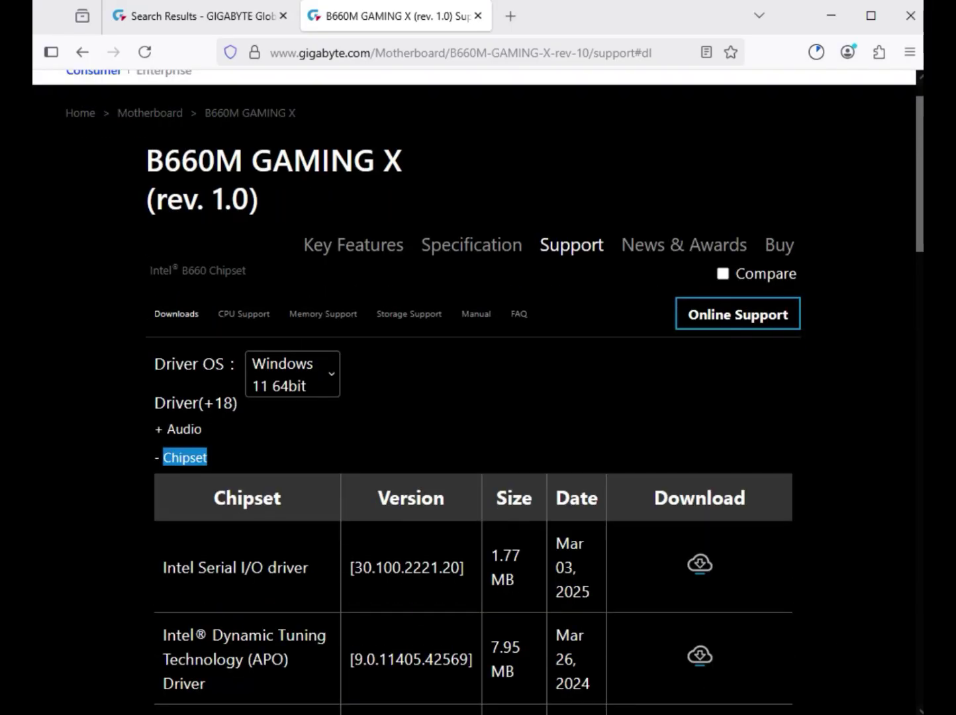
pyautogui.moveTo(199, 524); pyautogui.dragTo(304, 524)
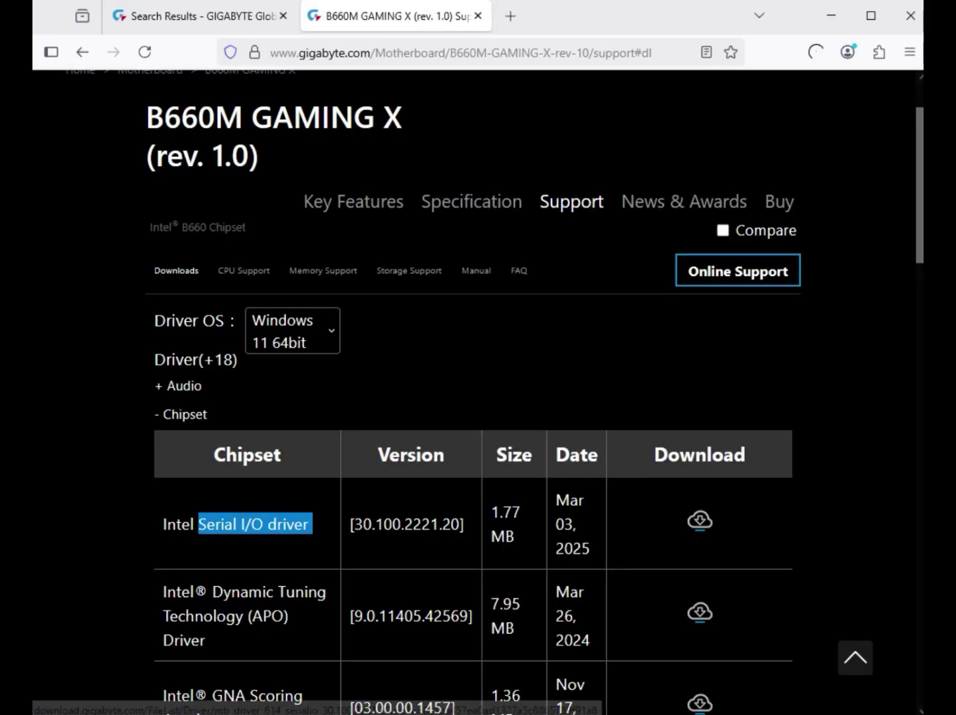
# Download the Intel Management Engine Firmware version 2232.71.59.0 from the Chipset drivers.
pyautogui.scroll(-4, 478, 392)
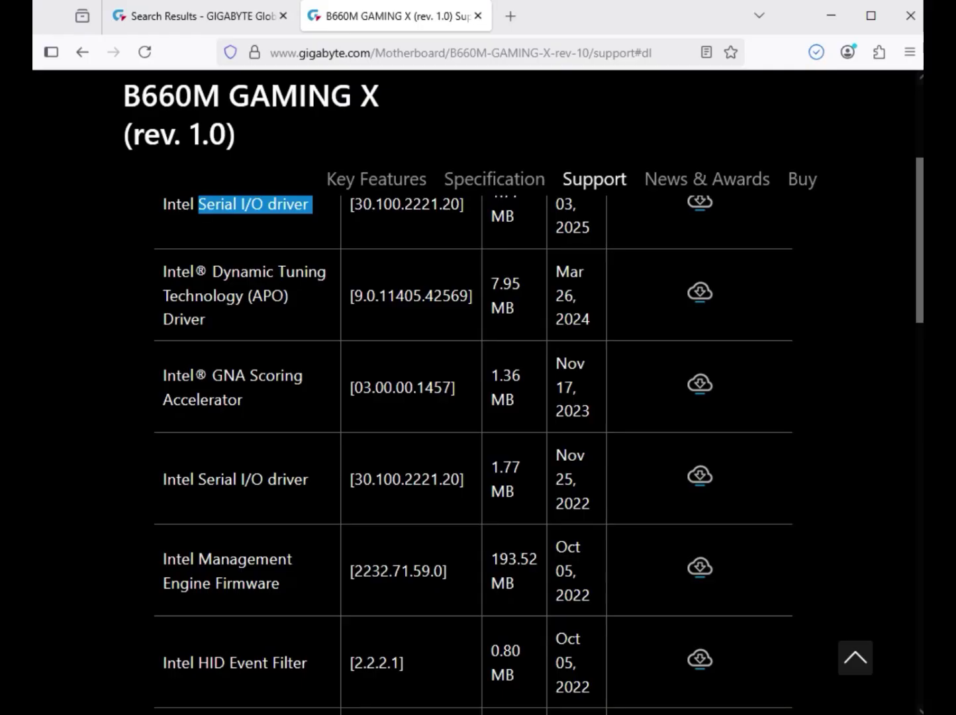
pyautogui.moveTo(163, 559); pyautogui.dragTo(246, 584)
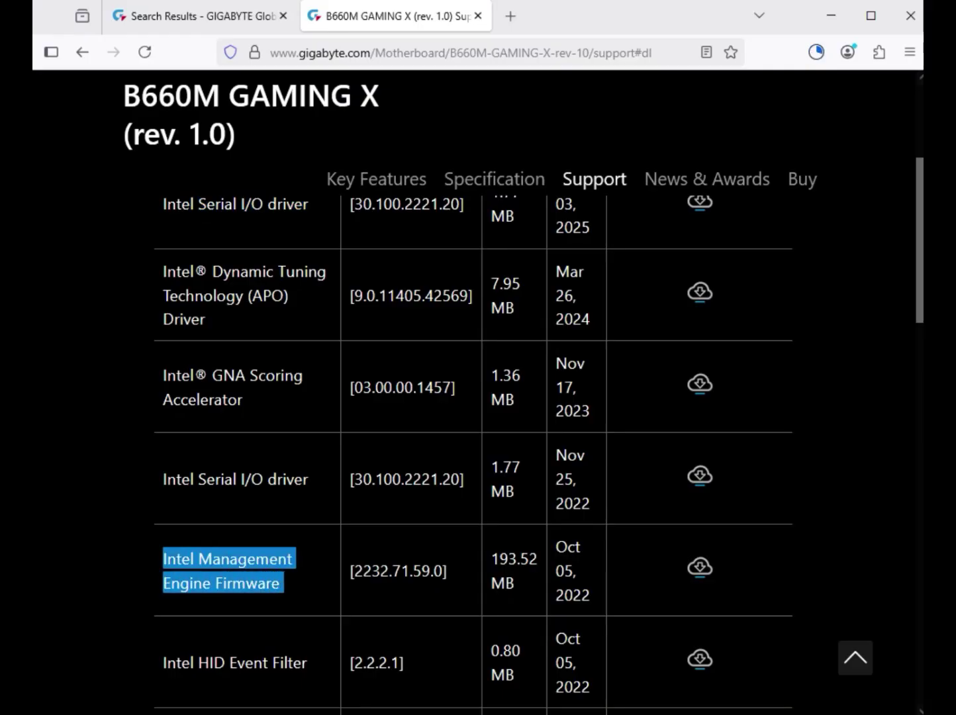
pyautogui.scroll(-4, 699, 567)
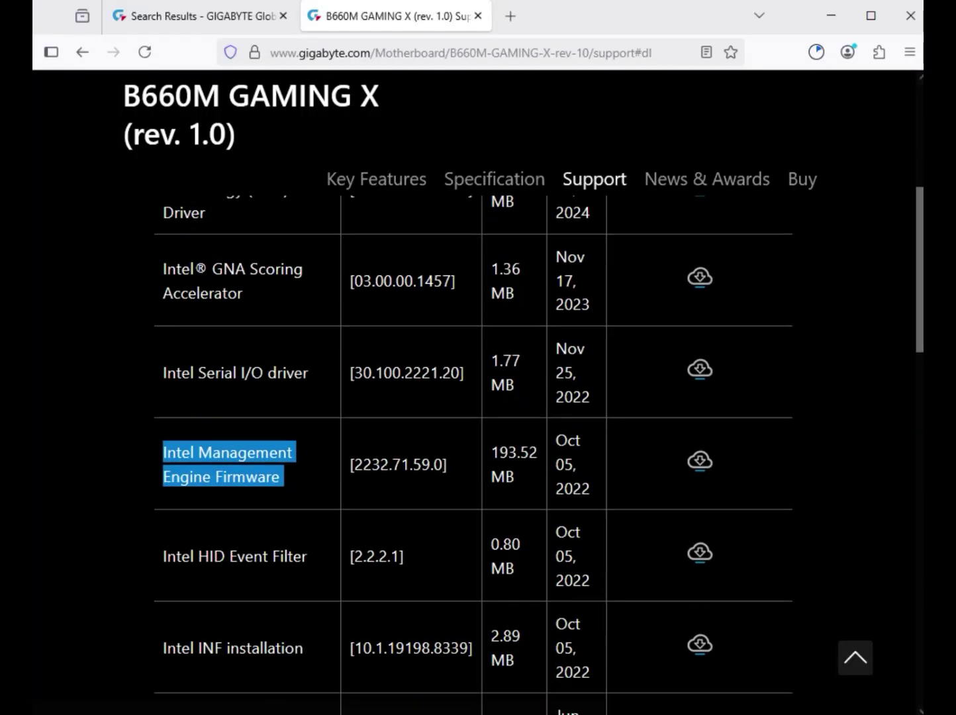
# Expand the LAN drivers and download the Realtek LAN Driver version 11.24.0318.2025.
pyautogui.scroll(-4, 478, 450)
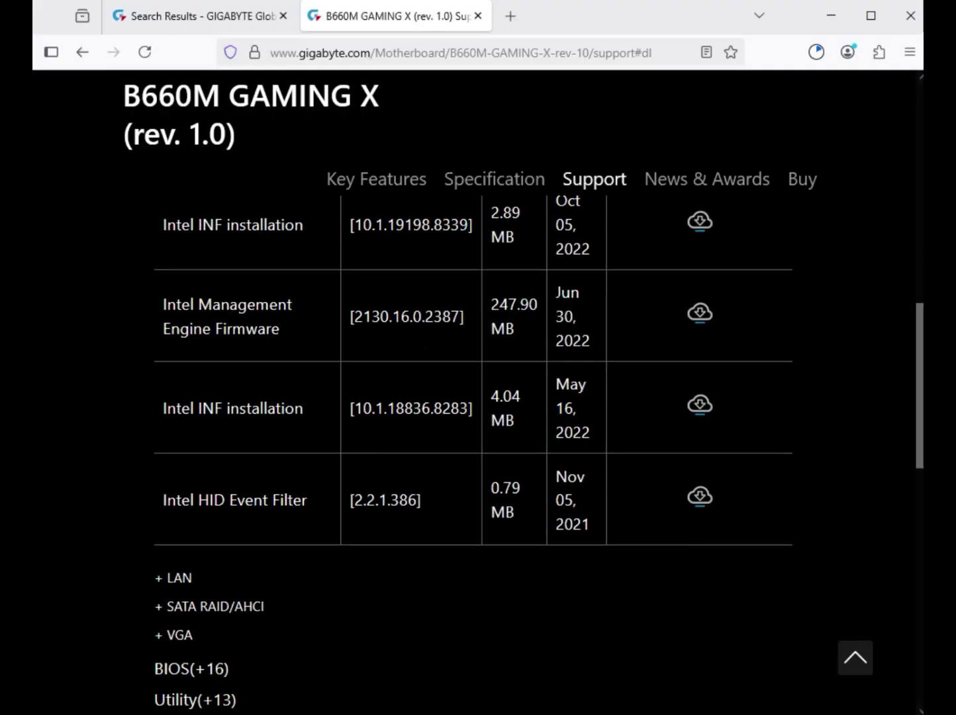
pyautogui.doubleClick(179, 578)
pyautogui.scroll(4, 473, 450)
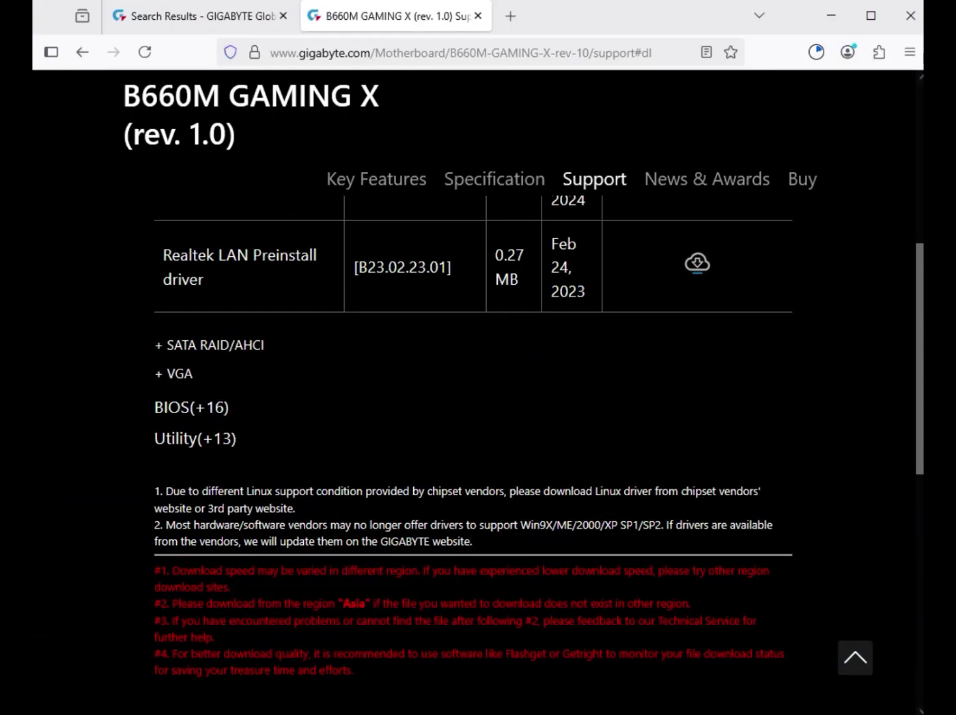
pyautogui.scroll(8, 473, 450)
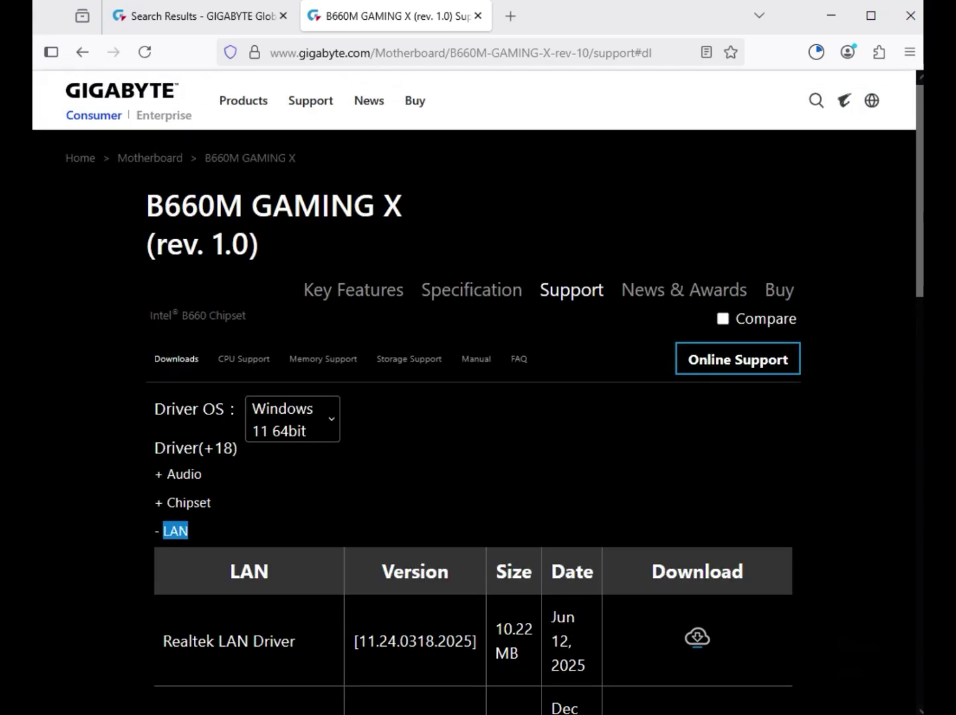
pyautogui.scroll(-1, 477, 450)
pyautogui.moveTo(162, 553); pyautogui.dragTo(589, 577)
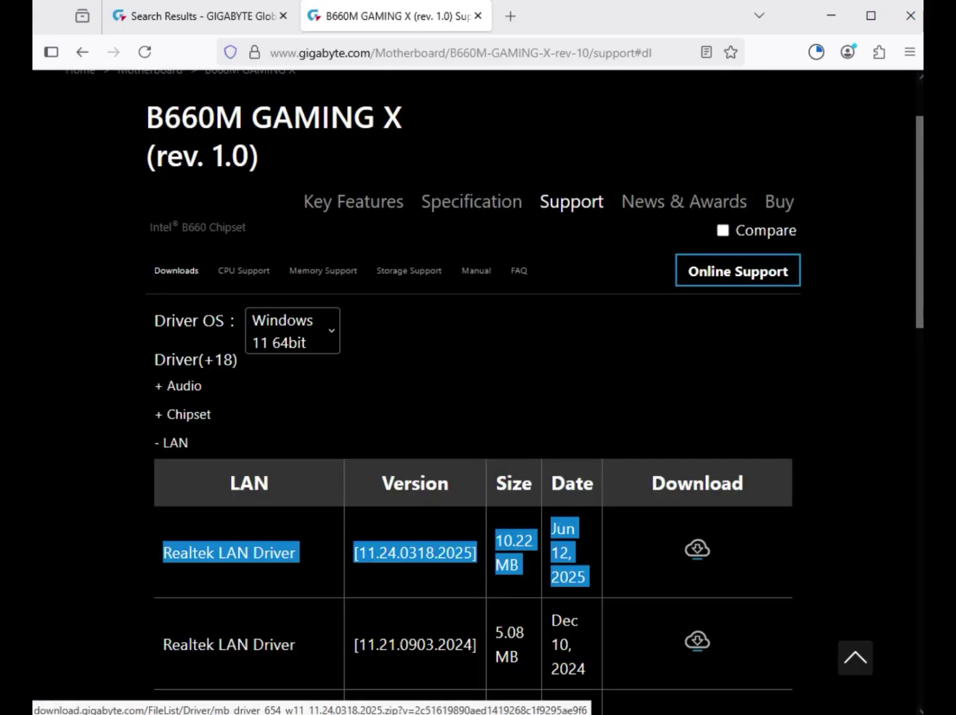
# Expand the VGA drivers and download the Intel Graphic Driver version 32.0.101.5542.
pyautogui.scroll(-5, 697, 548)
pyautogui.scroll(1, 862, 627)
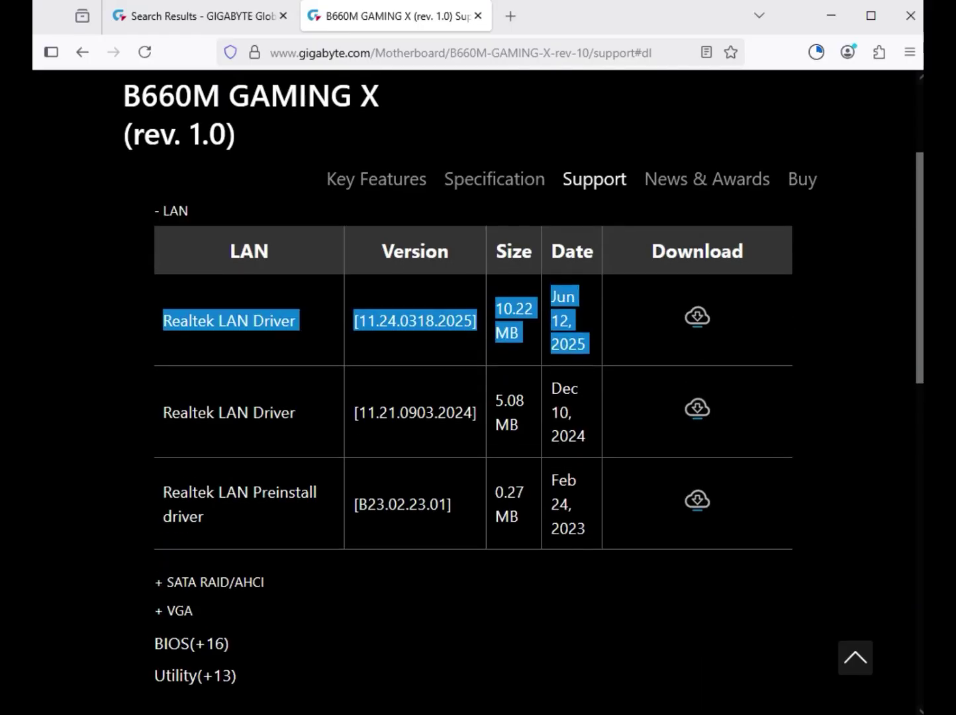
pyautogui.doubleClick(175, 610)
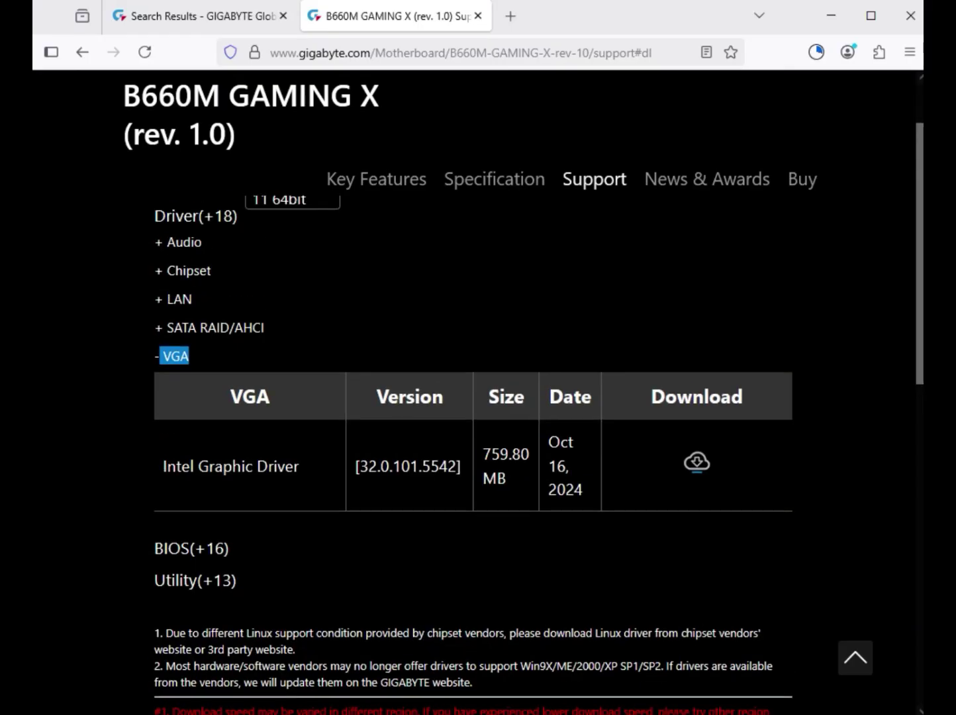
pyautogui.moveTo(162, 466); pyautogui.dragTo(303, 466)
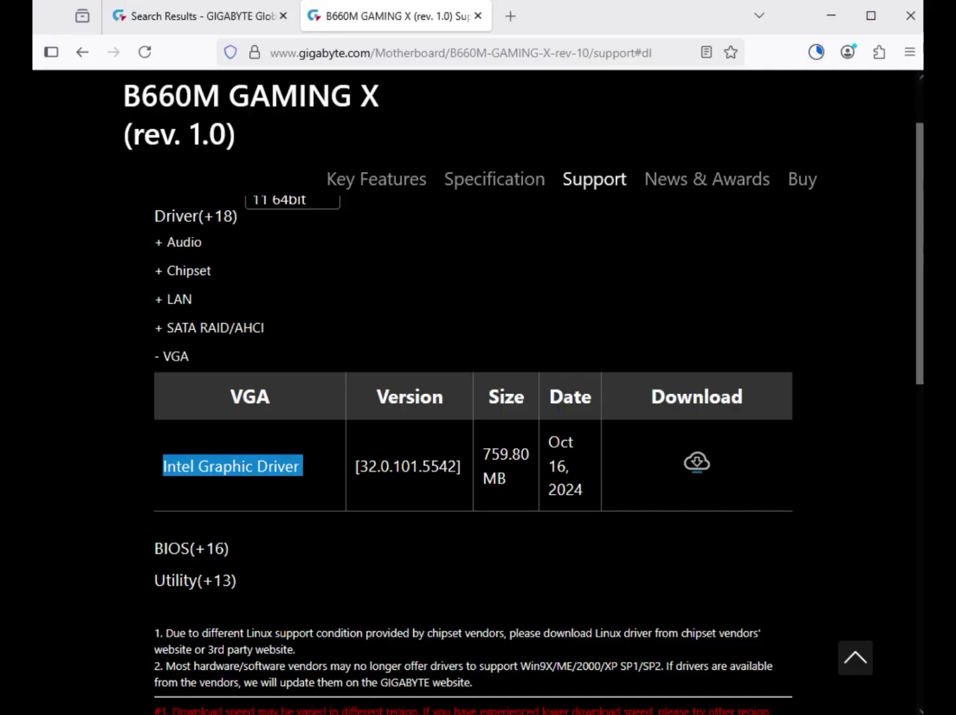
pyautogui.click(697, 462)
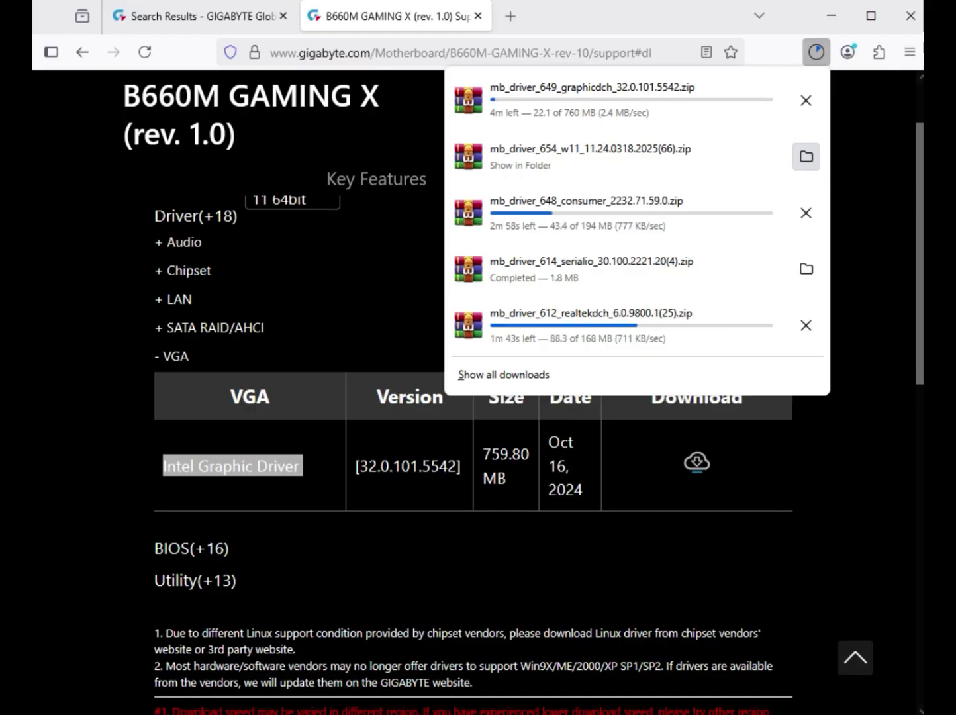
# Show the downloaded LAN driver archive in File Explorer and look over the driver files in the Downloads folder.
pyautogui.click(805, 156)
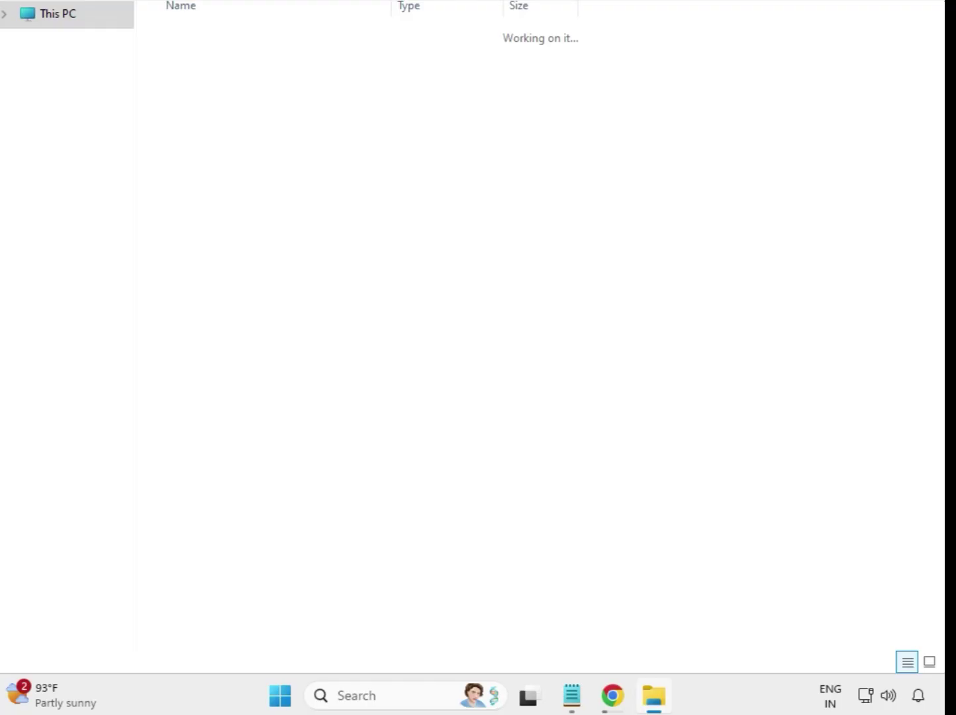
pyautogui.moveTo(351, 429); pyautogui.dragTo(327, 185)
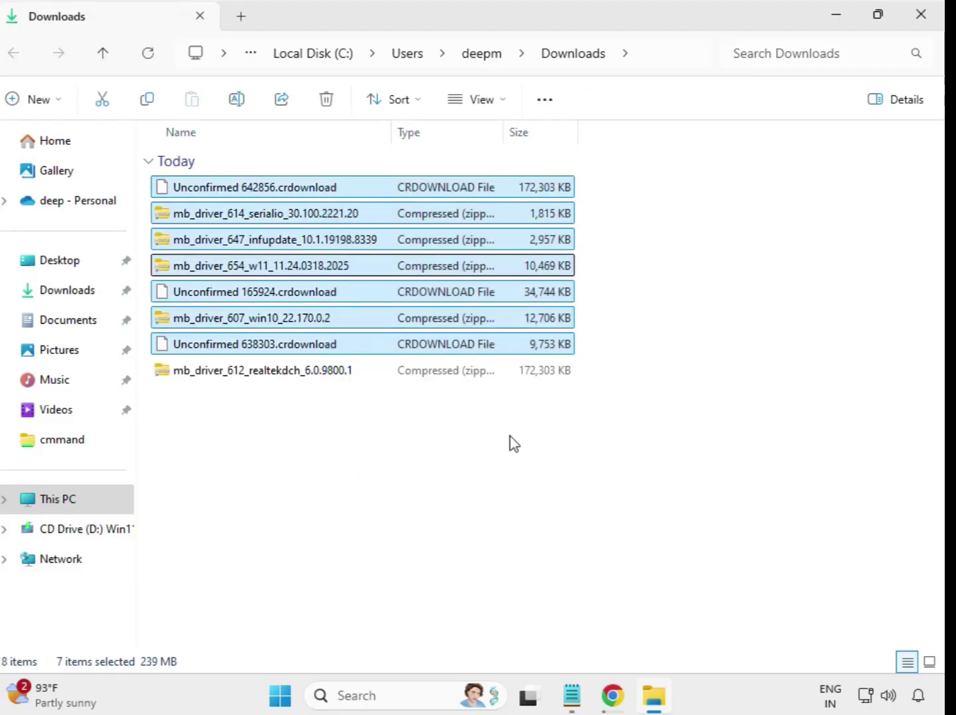
pyautogui.click(646, 573)
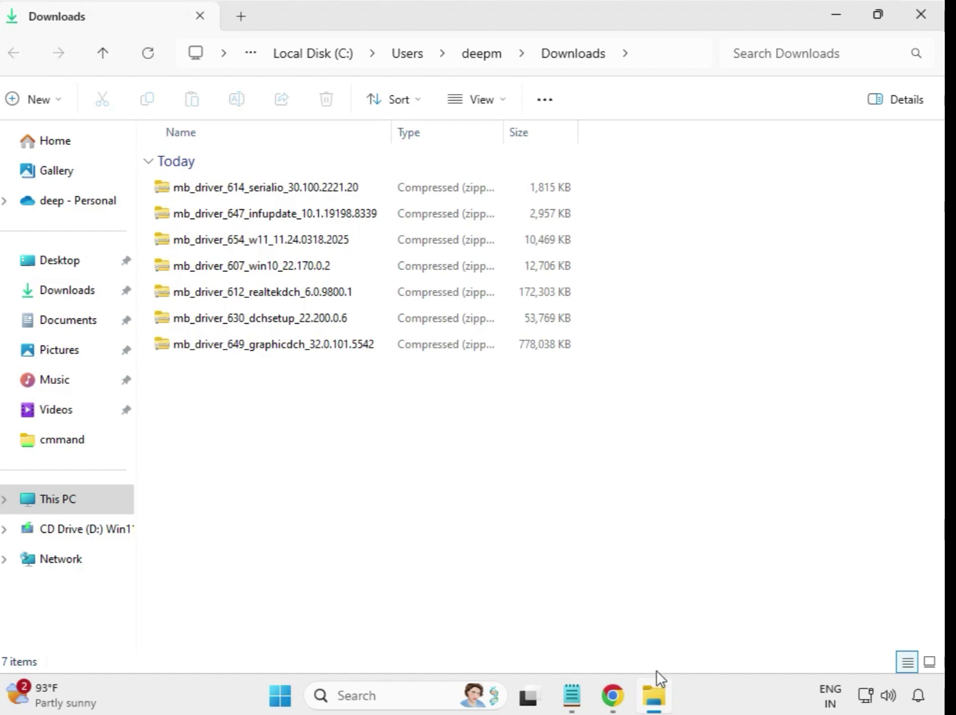
# Extract the mb_driver_614_serialio_30.100.2221.20 archive to its default folder, with the extracted files shown when complete.
pyautogui.click(245, 194)
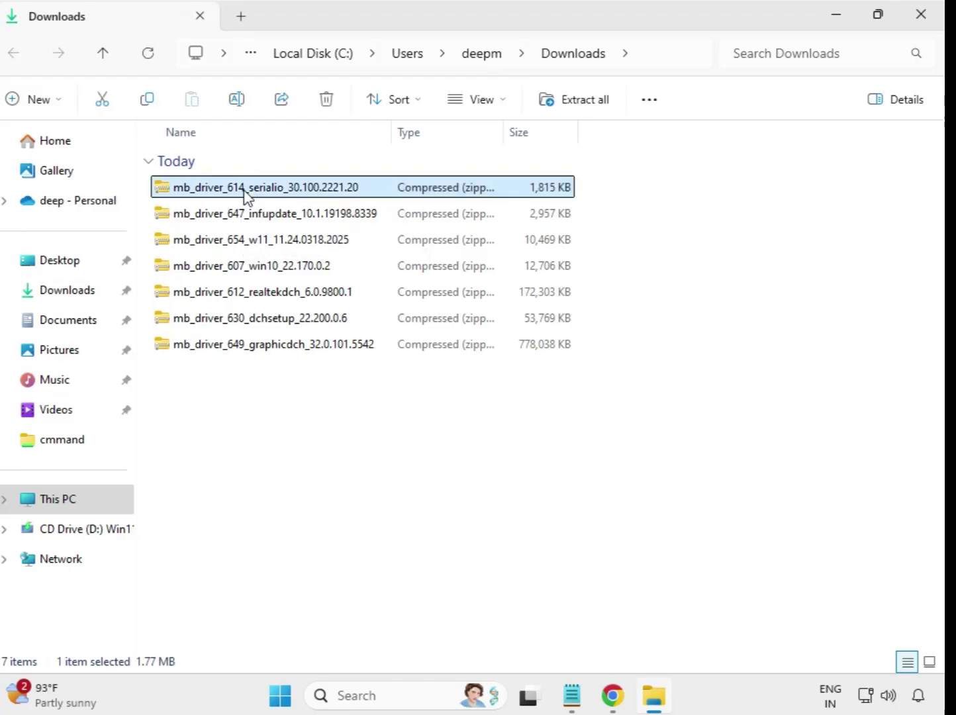
pyautogui.rightClick(246, 194)
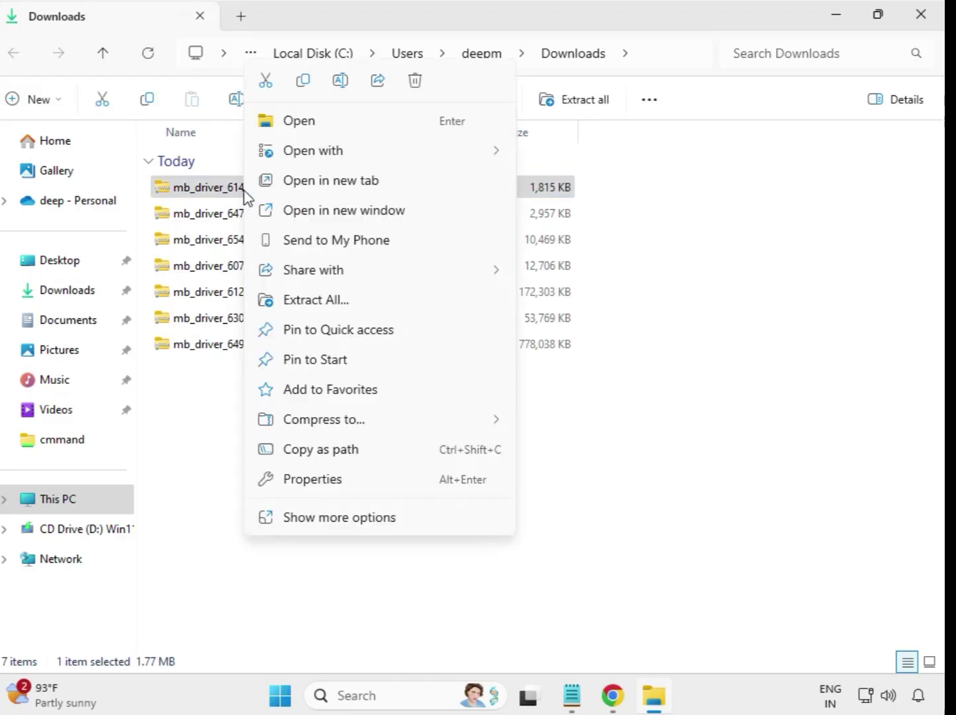
pyautogui.click(323, 302)
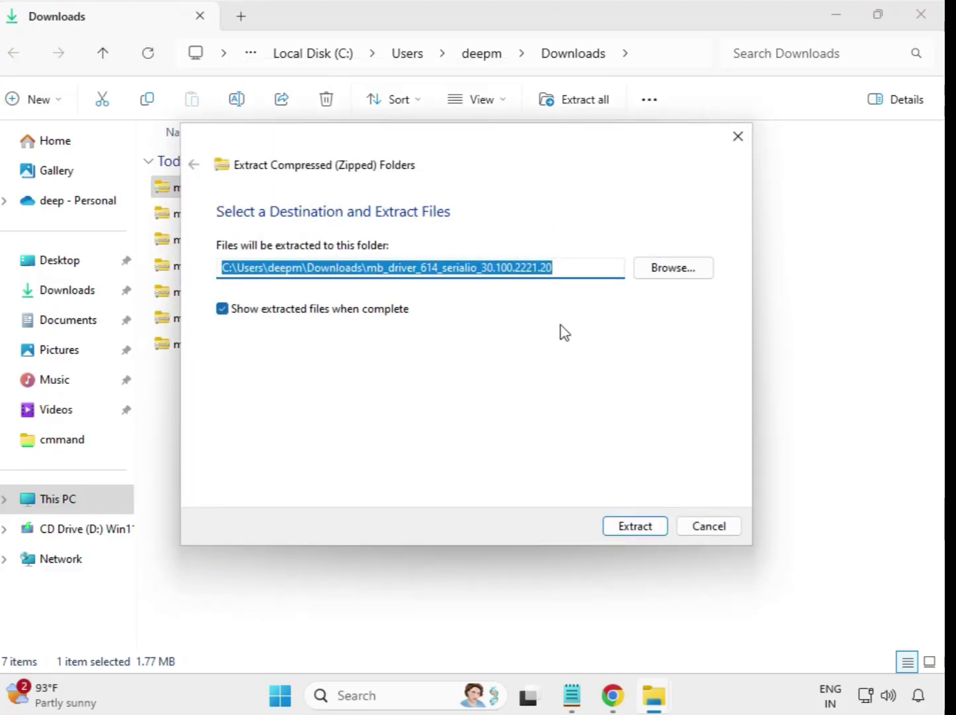
pyautogui.click(644, 530)
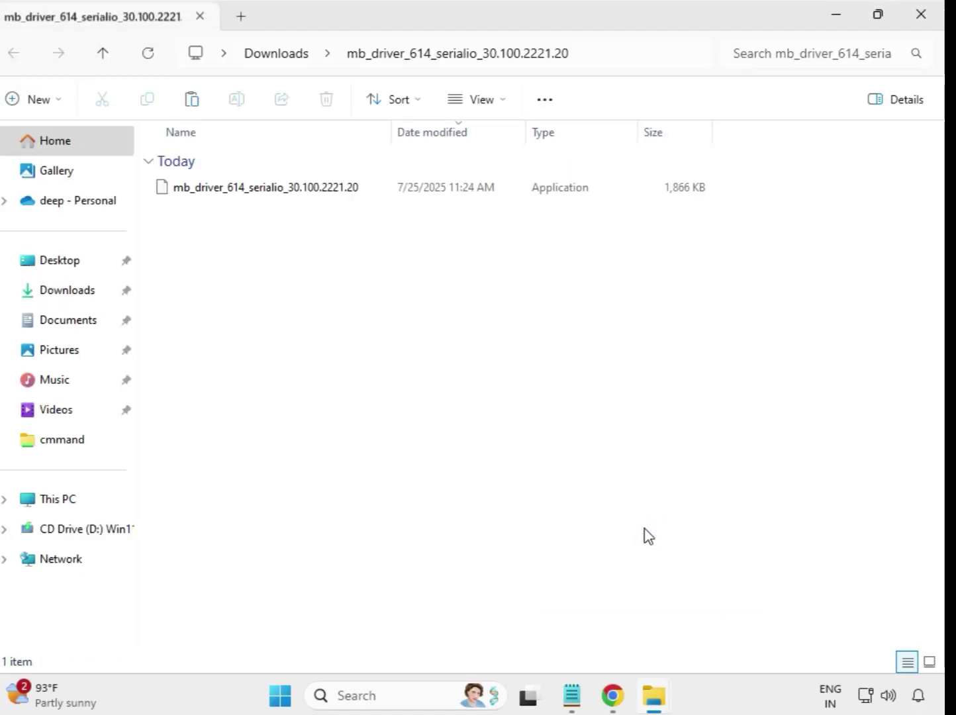
# Close the extracted serialio folder window and extract the mb_driver_647_infupdate_10.1.19198.8339 archive to its default folder in Downloads.
pyautogui.click(920, 16)
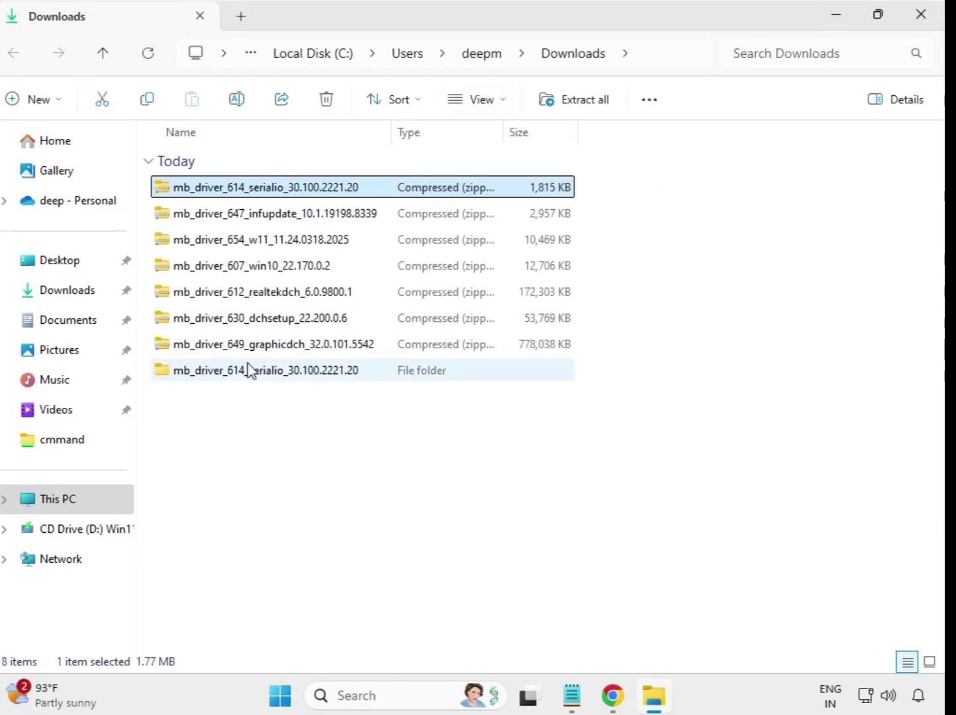
pyautogui.click(257, 376)
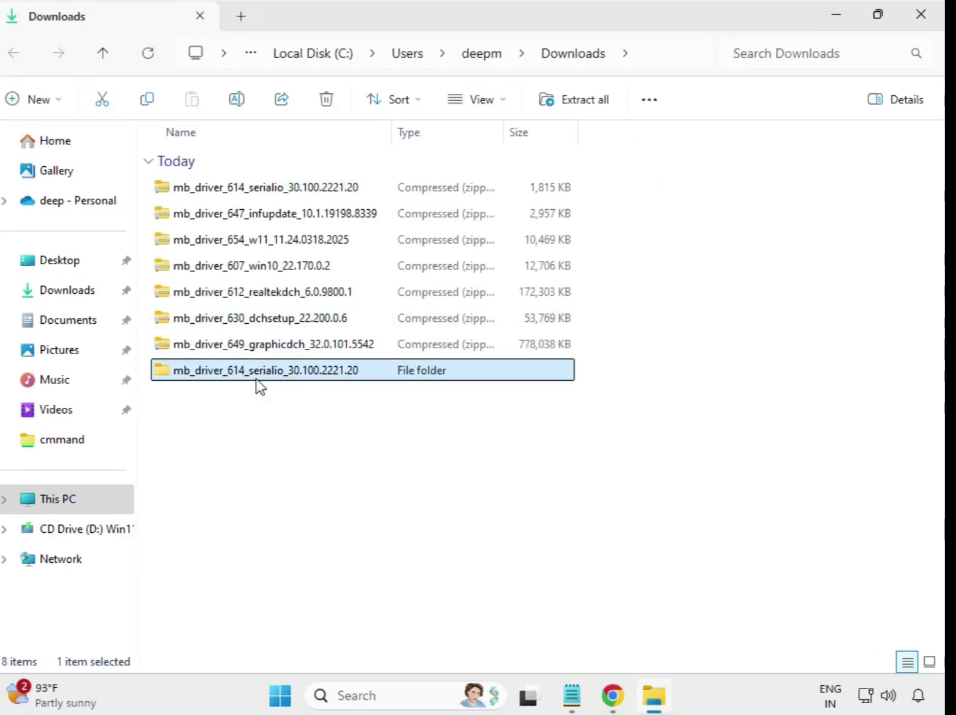
pyautogui.click(252, 215)
pyautogui.rightClick(249, 219)
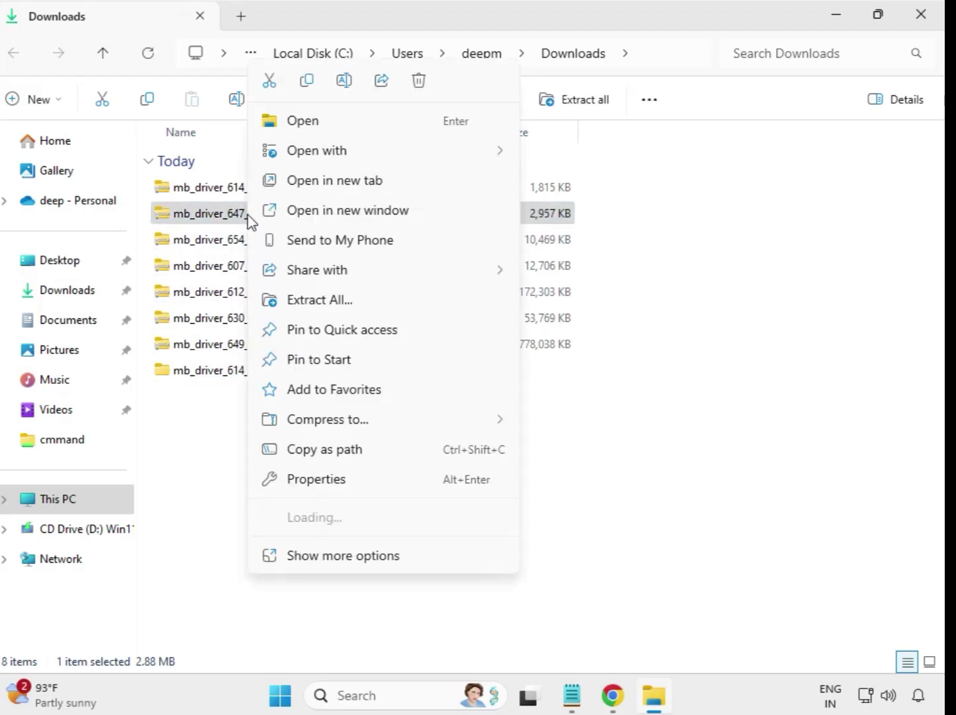
pyautogui.click(324, 301)
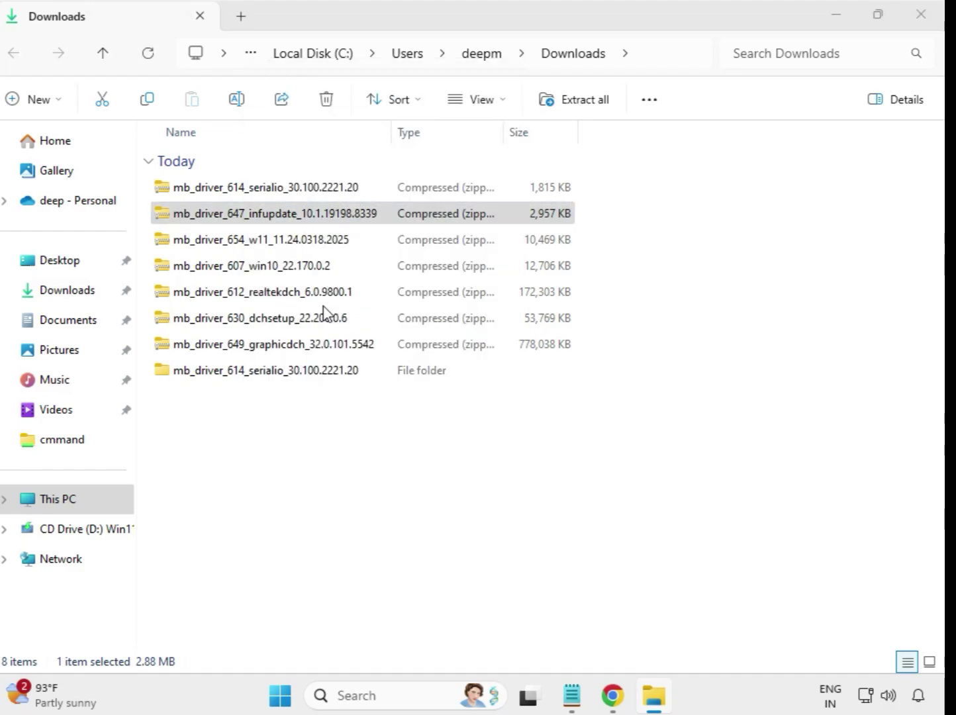
pyautogui.click(620, 533)
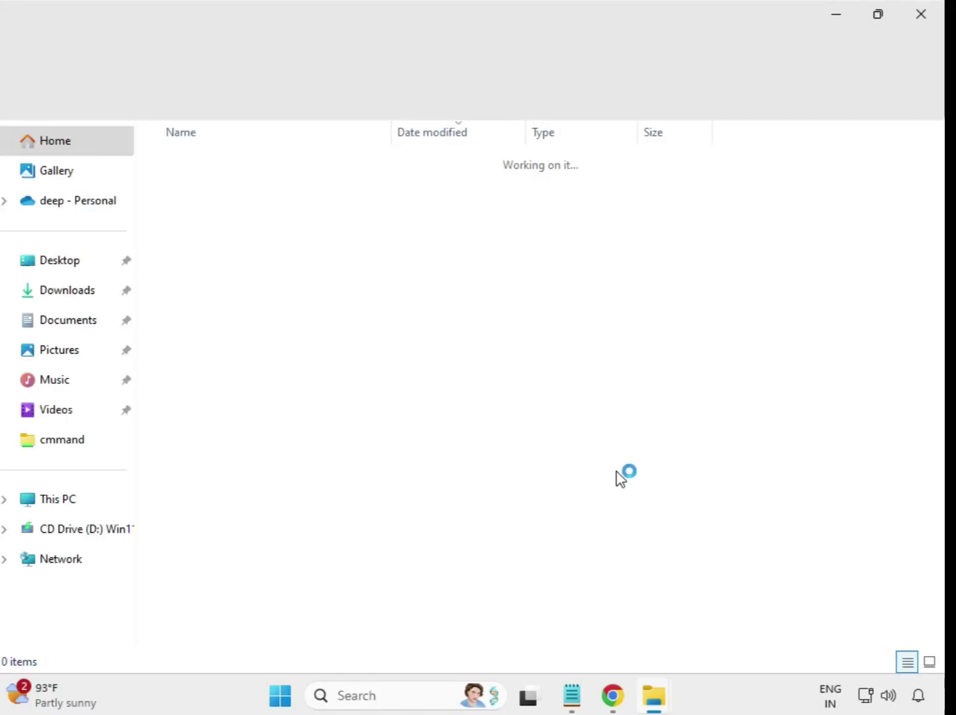
pyautogui.click(920, 24)
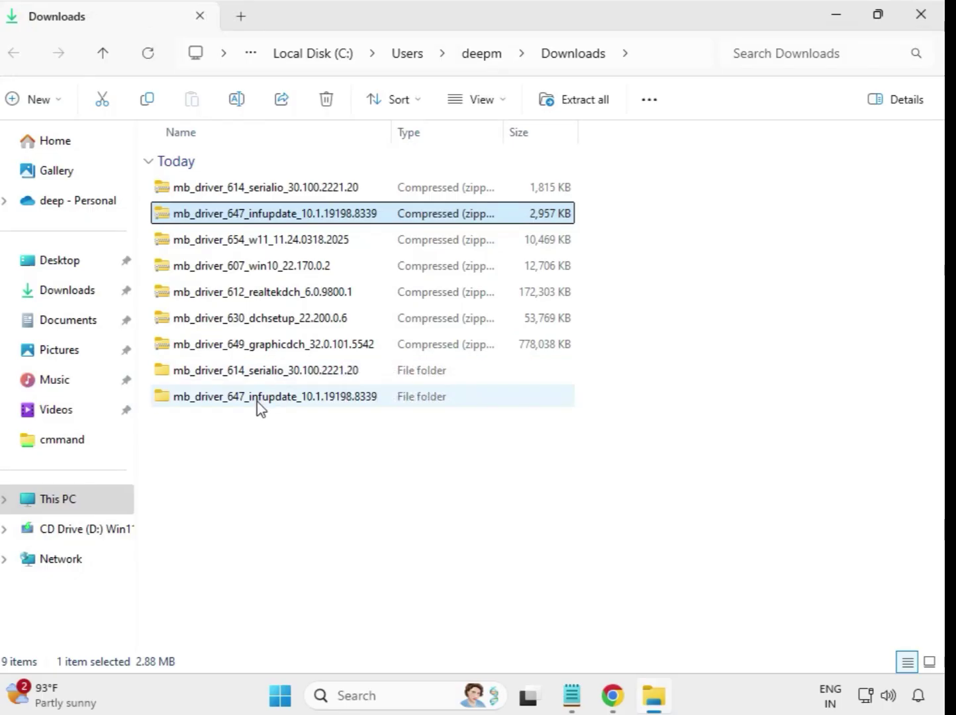
# Extract the mb_driver_654_w11_11.24.0318.2025 archive to its default folder and close the window showing the extracted files.
pyautogui.click(243, 245)
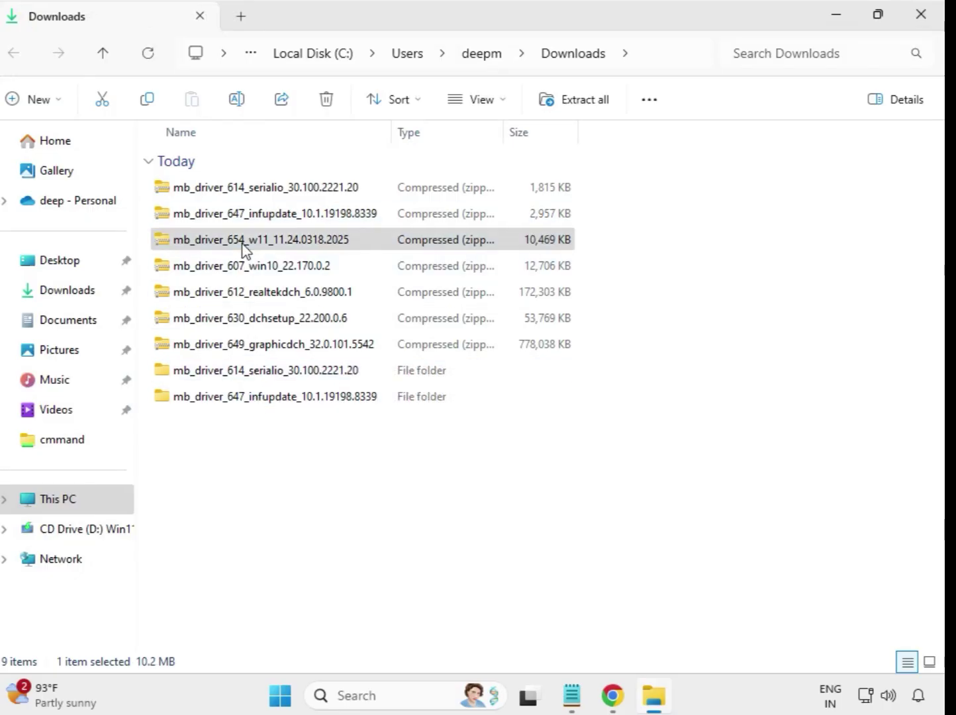
pyautogui.rightClick(243, 245)
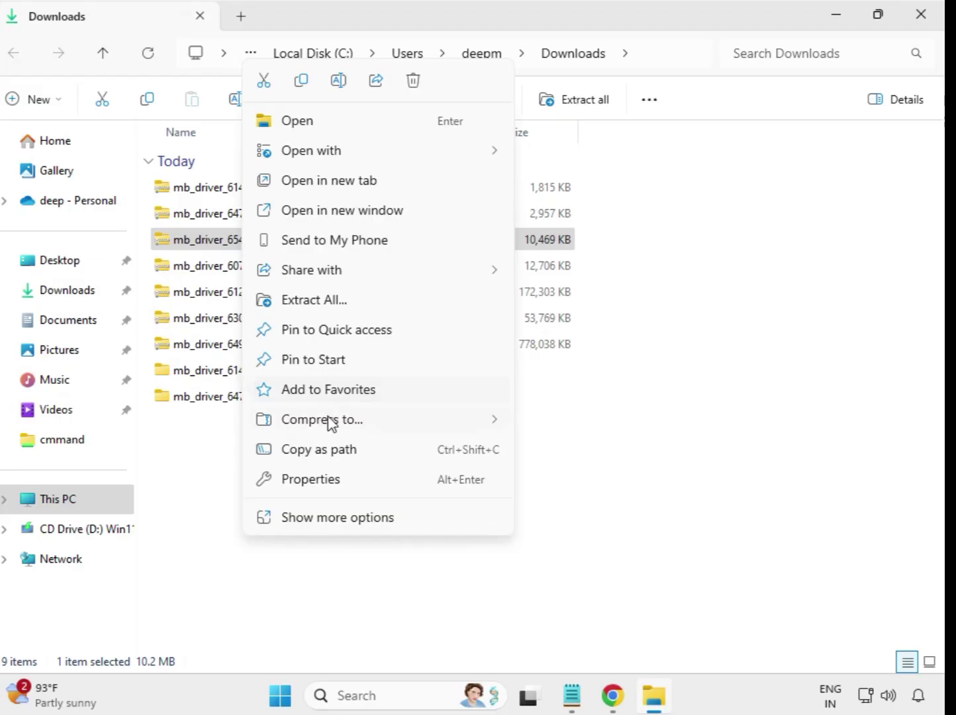
pyautogui.click(328, 302)
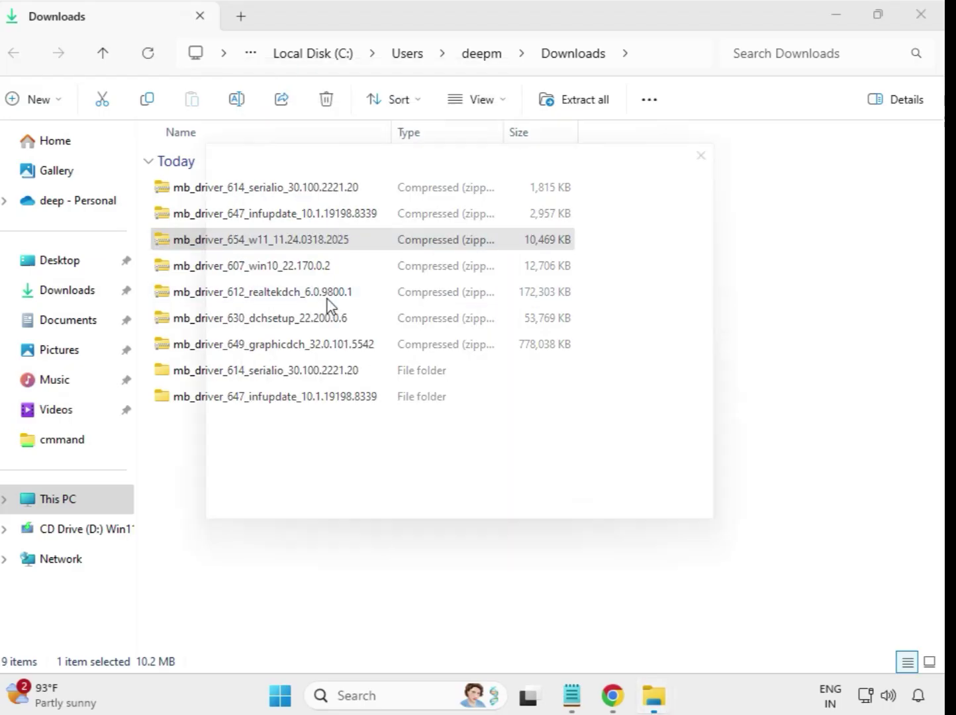
pyautogui.click(623, 528)
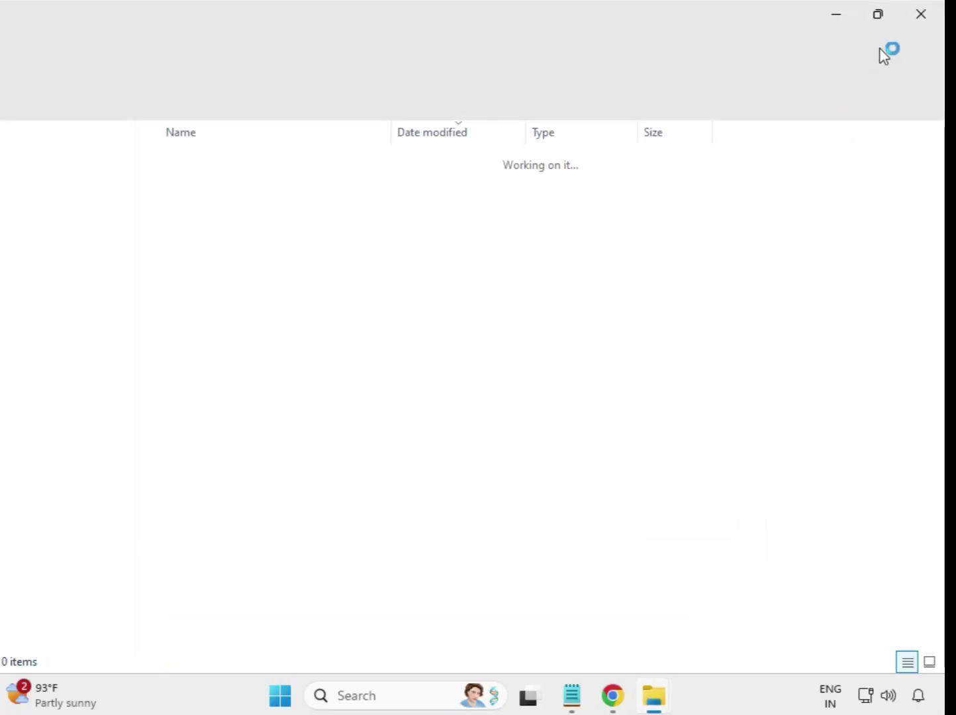
pyautogui.click(921, 18)
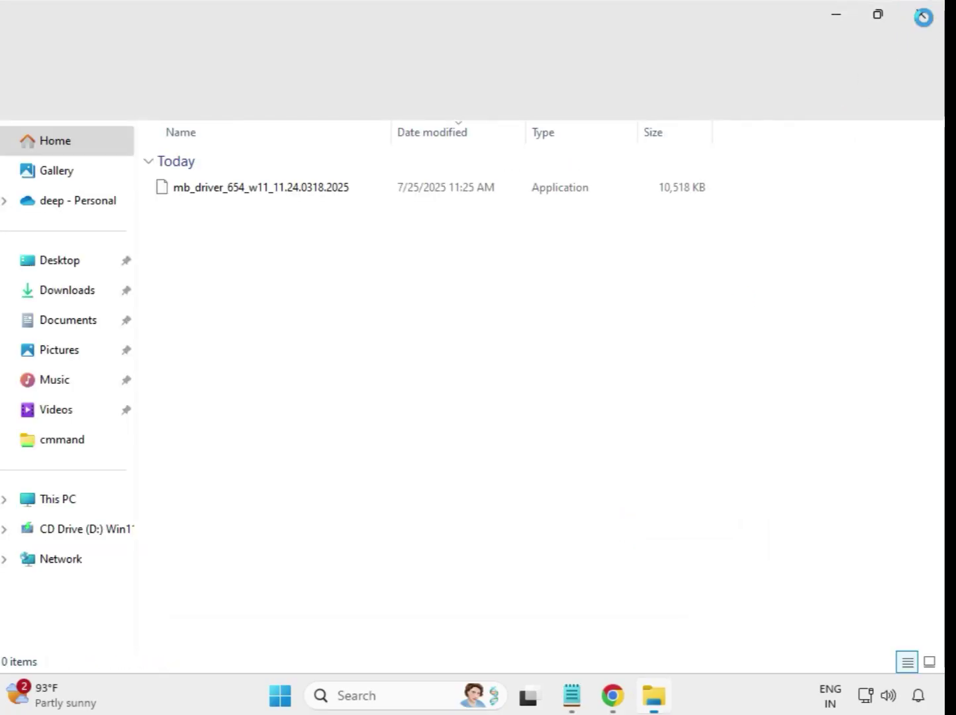
# Extract the mb_driver_607_win10_22.170.0.2 archive to its default folder and close the window showing the extracted files.
pyautogui.click(215, 268)
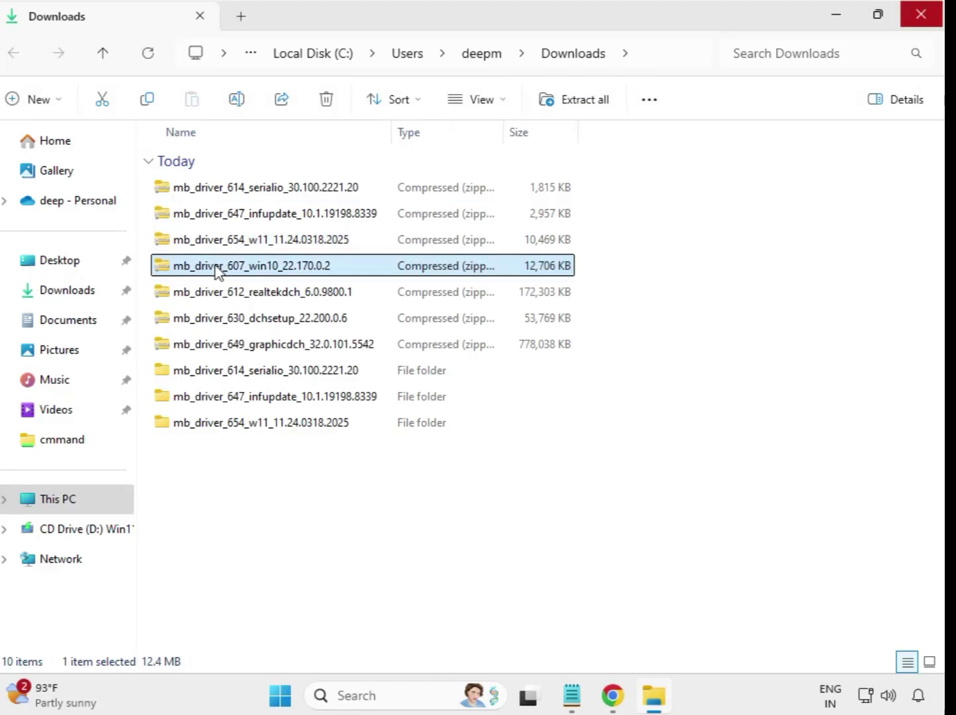
pyautogui.rightClick(216, 268)
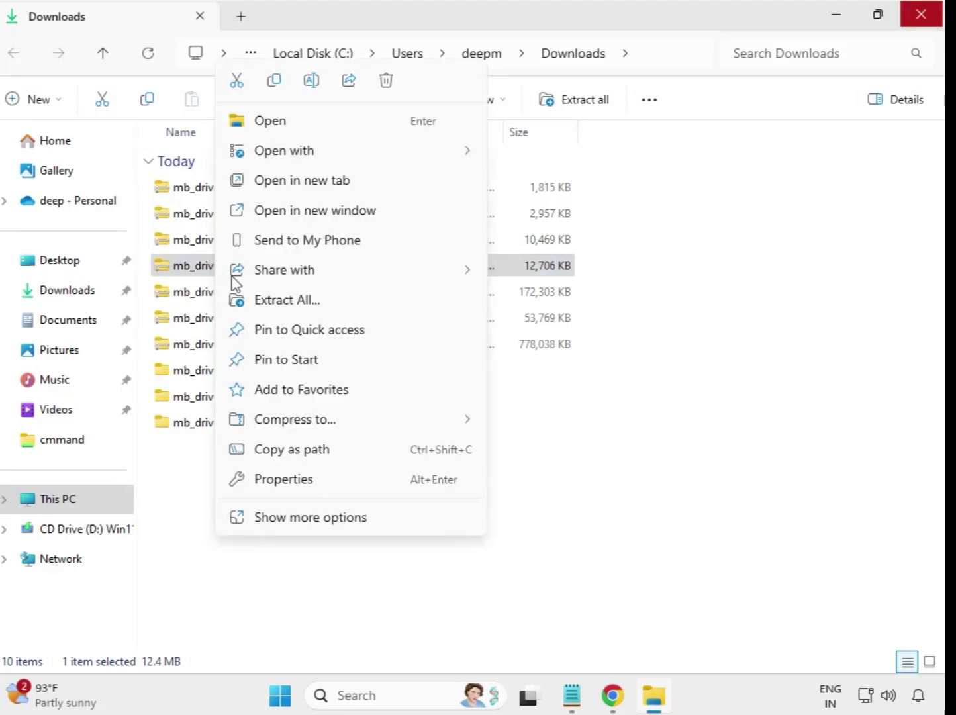
pyautogui.click(292, 299)
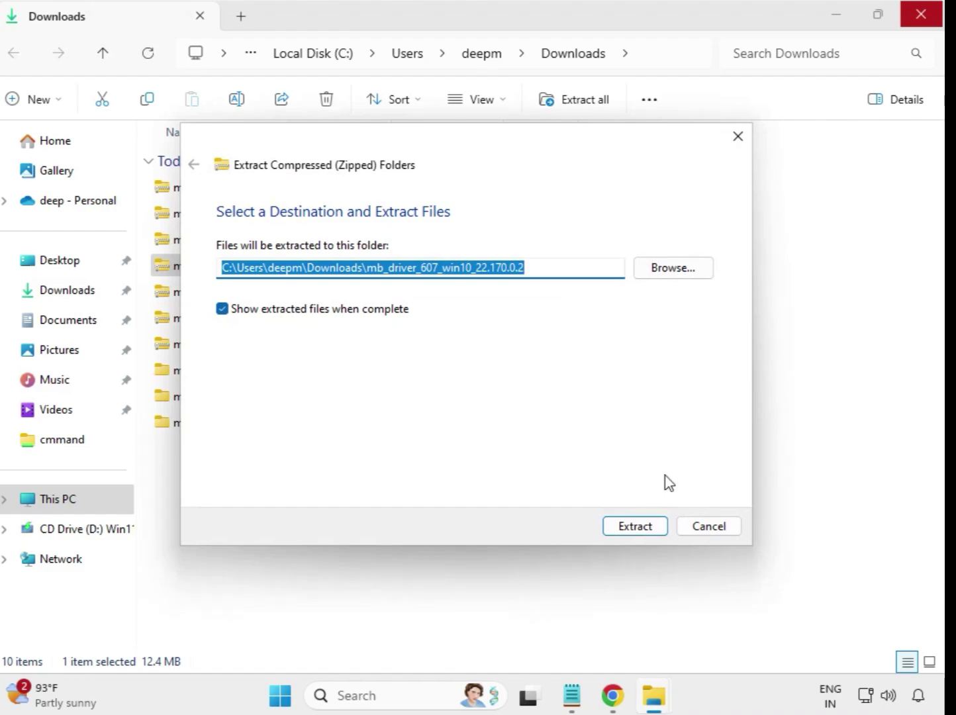
pyautogui.click(641, 526)
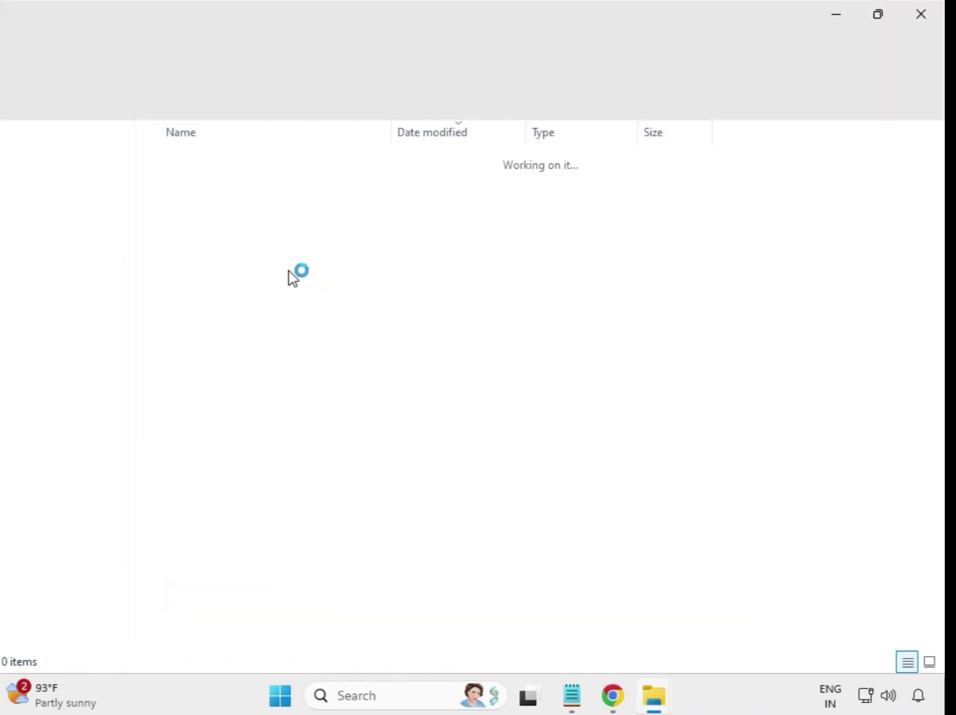
pyautogui.click(919, 14)
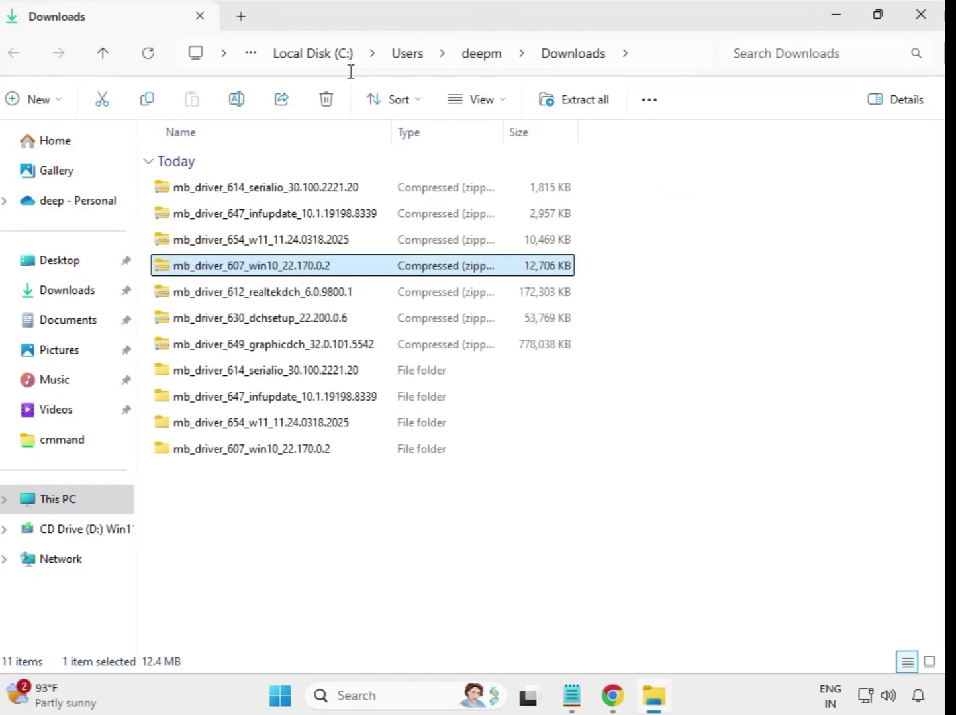
# Extract the mb_driver_612_realtekdch_6.0.9800.1 archive to its default folder and close the window showing the extracted files.
pyautogui.click(270, 299)
pyautogui.rightClick(271, 300)
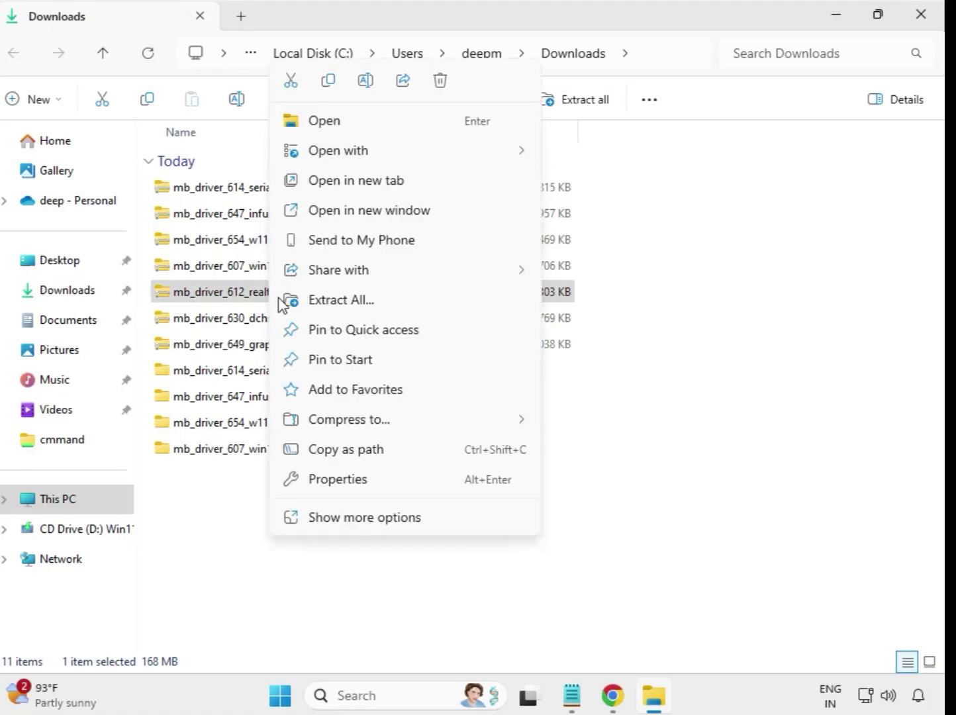
pyautogui.click(338, 300)
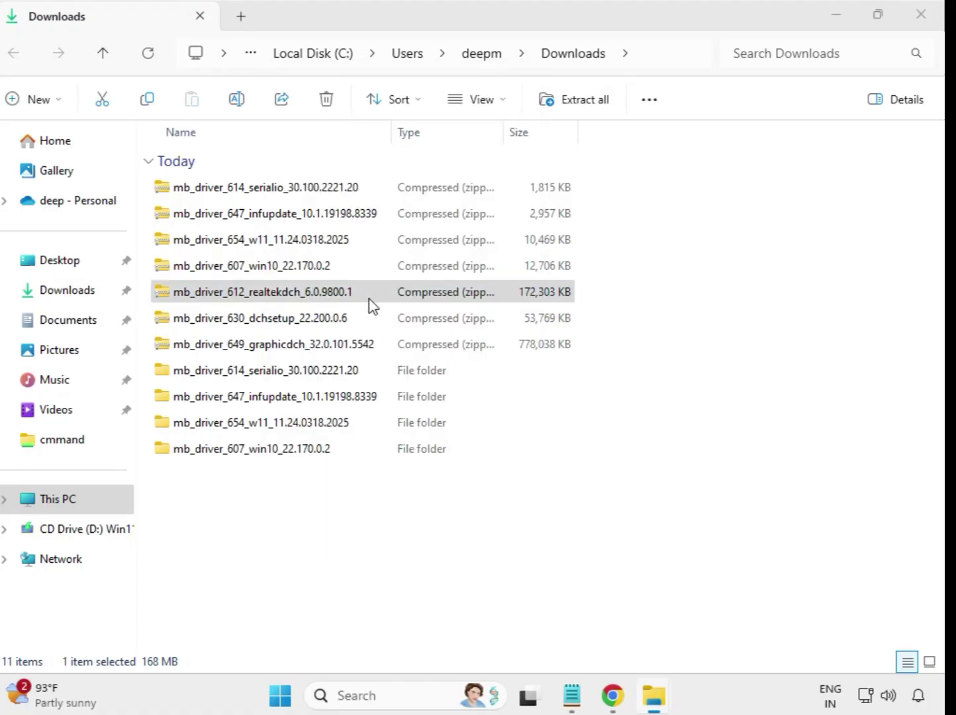
pyautogui.click(626, 528)
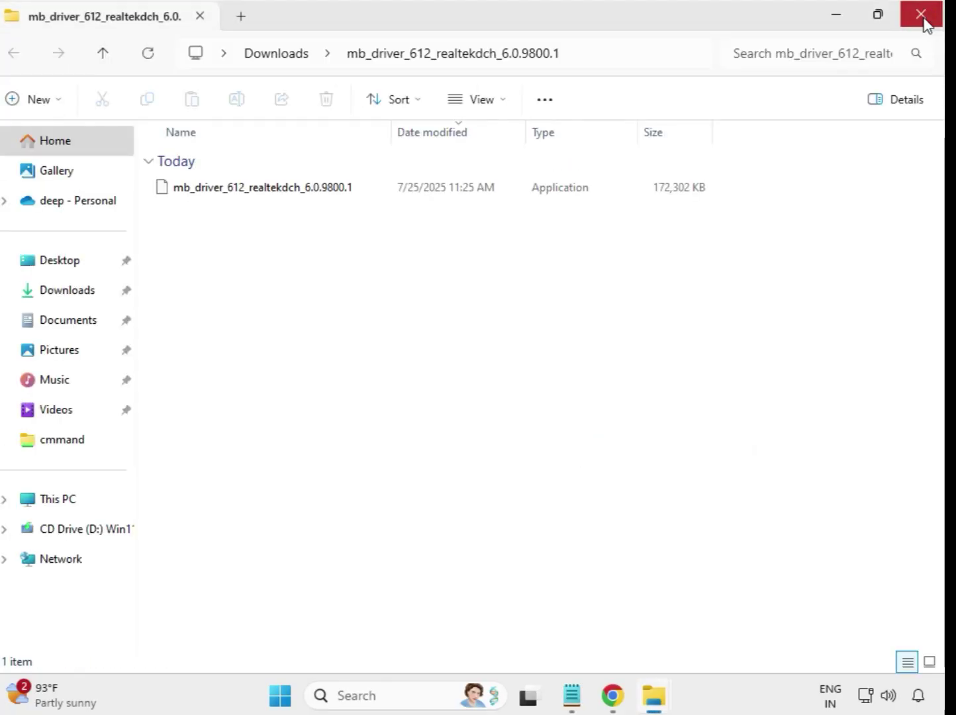
pyautogui.click(925, 17)
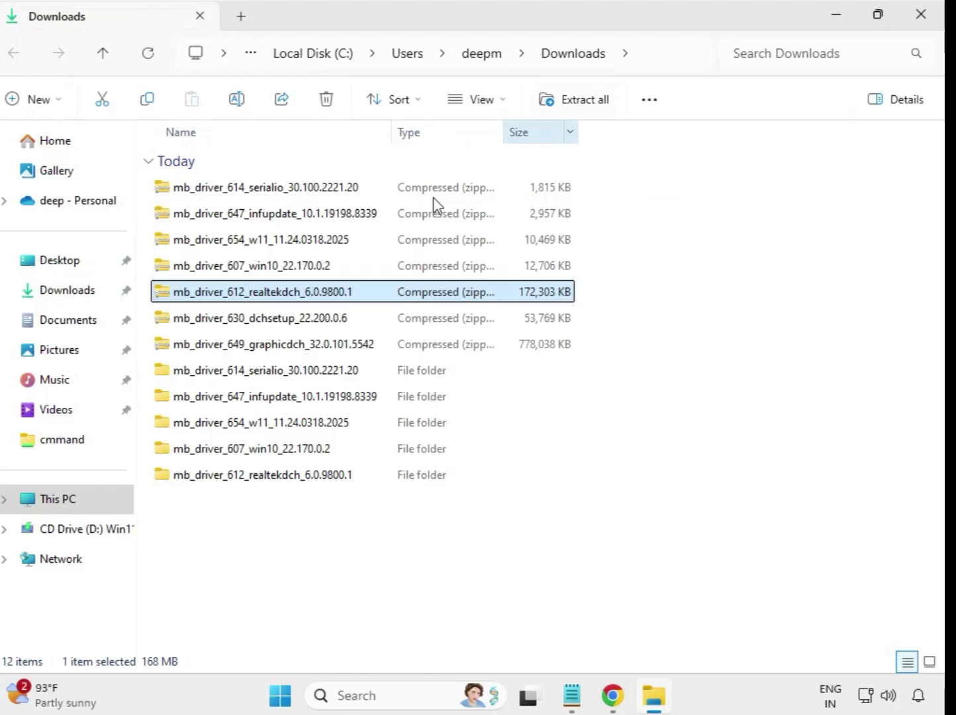
# Extract the mb_driver_630_dchsetup_22.200.0.6 archive to its default folder and close the window showing the extracted files.
pyautogui.click(265, 323)
pyautogui.rightClick(264, 323)
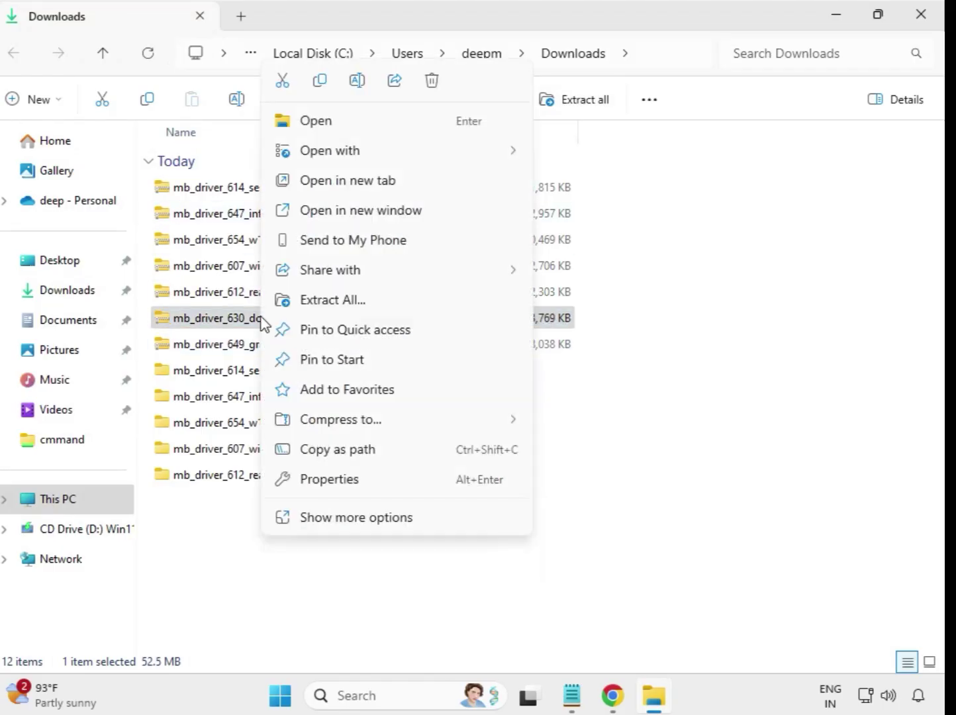
pyautogui.click(331, 306)
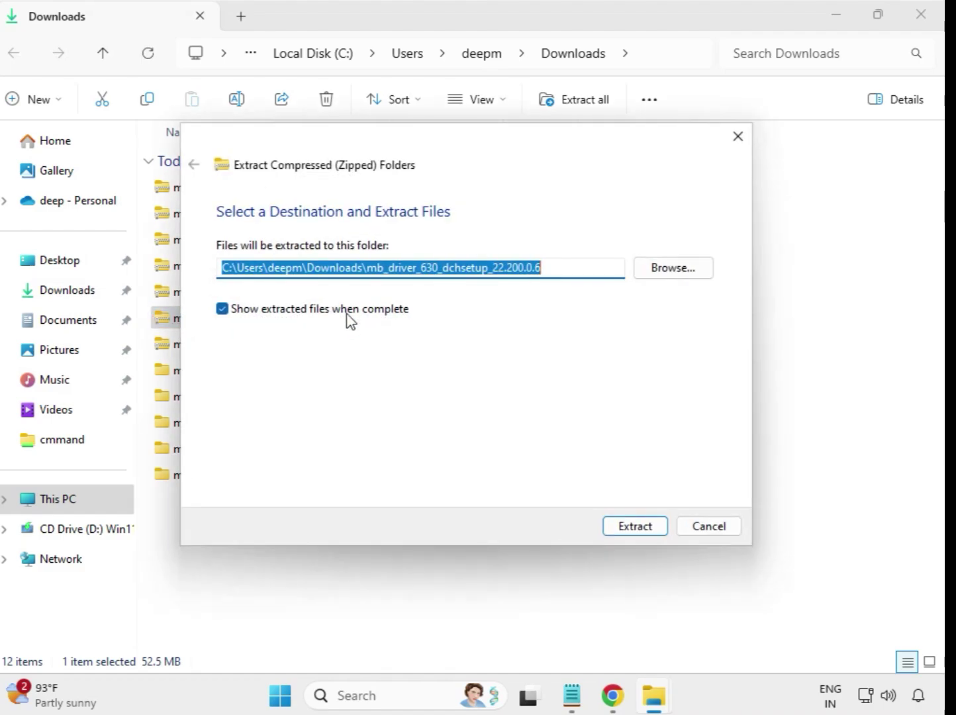
pyautogui.click(631, 527)
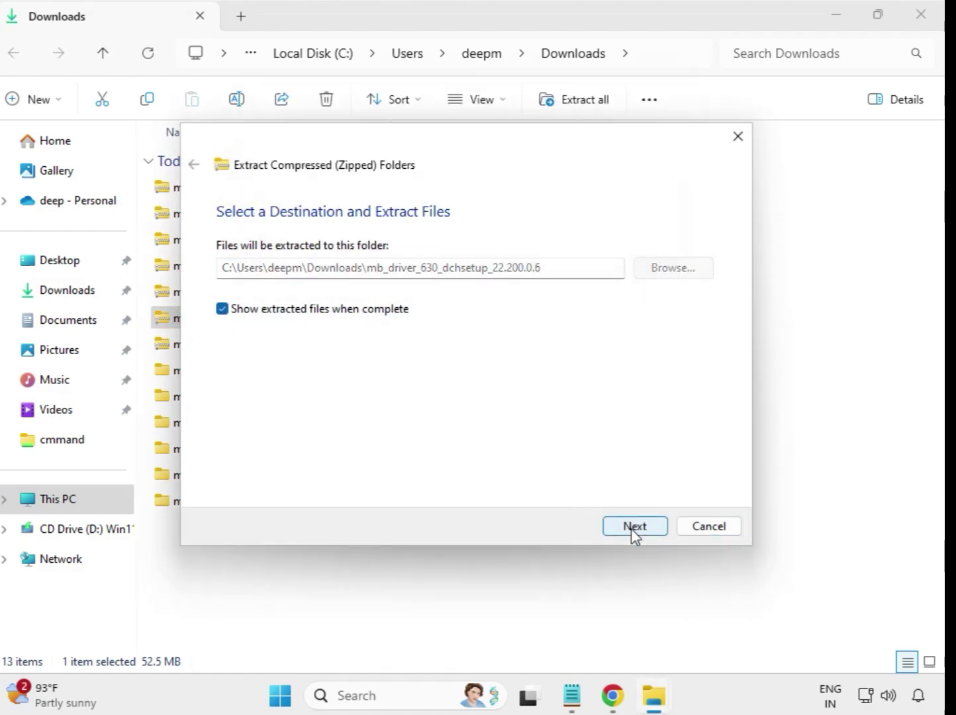
pyautogui.click(920, 15)
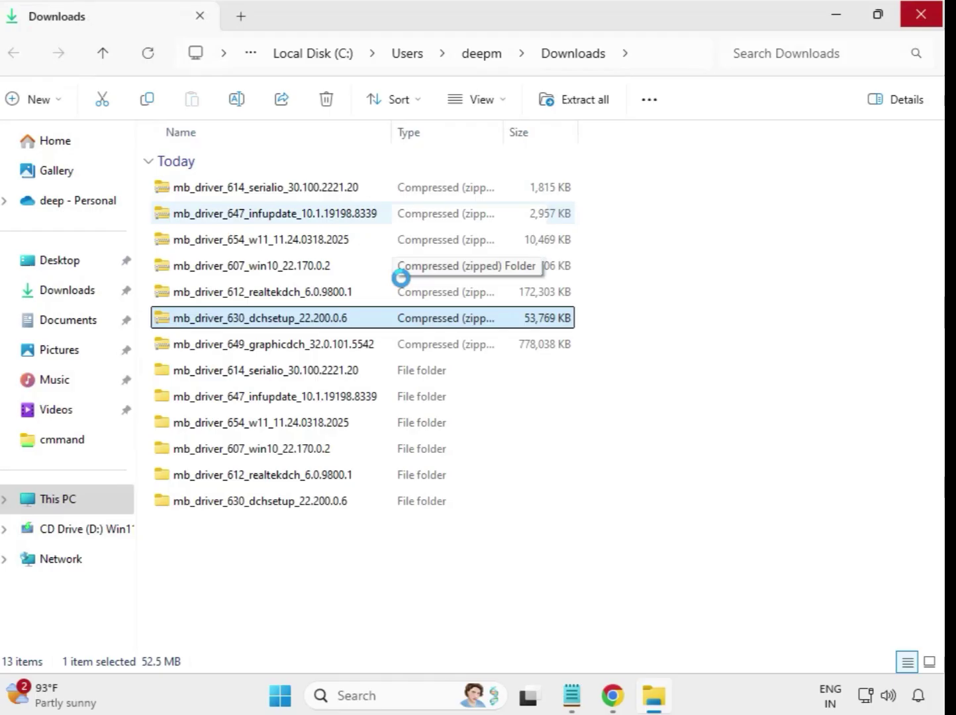
# Extract the mb_driver_649_graphicdch_32.0.101.5542 archive to its default folder and close the window showing the extracted files.
pyautogui.click(289, 349)
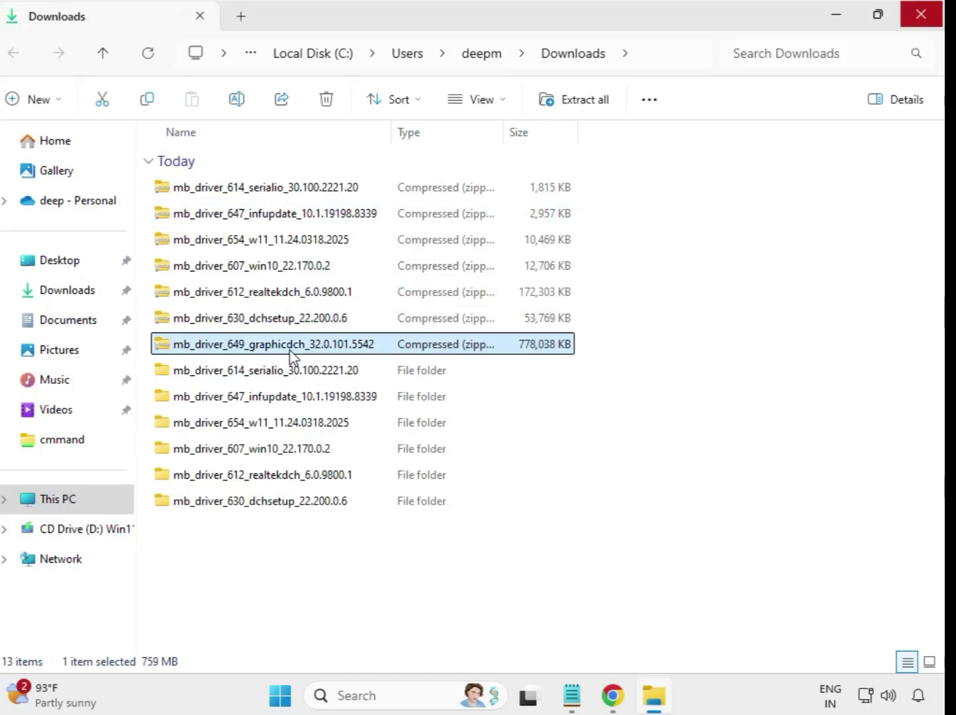
pyautogui.rightClick(290, 349)
pyautogui.click(374, 308)
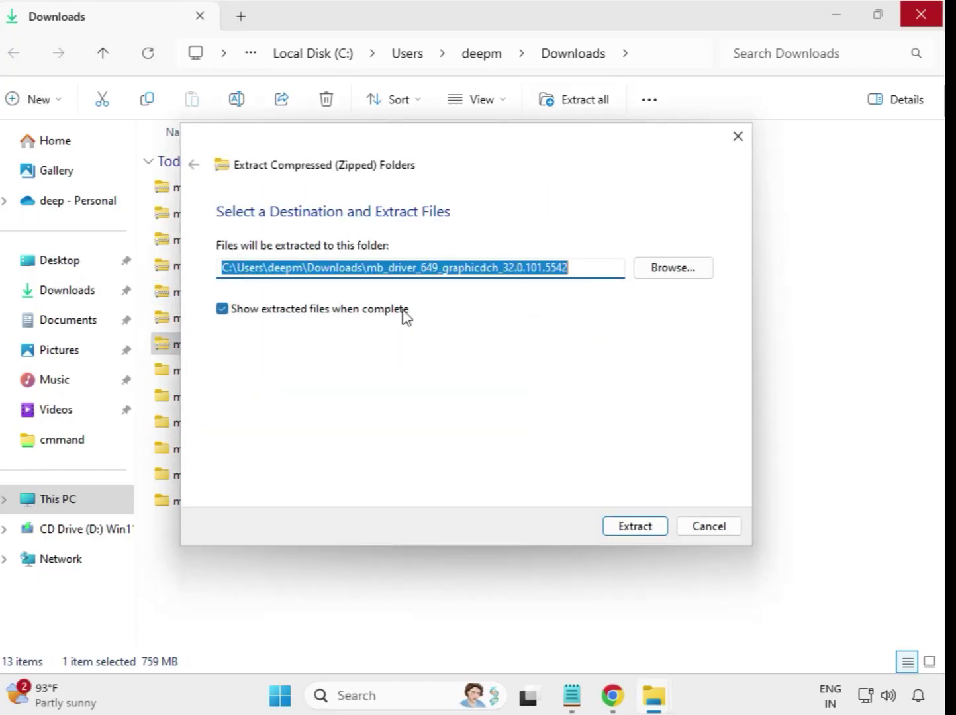
pyautogui.click(633, 527)
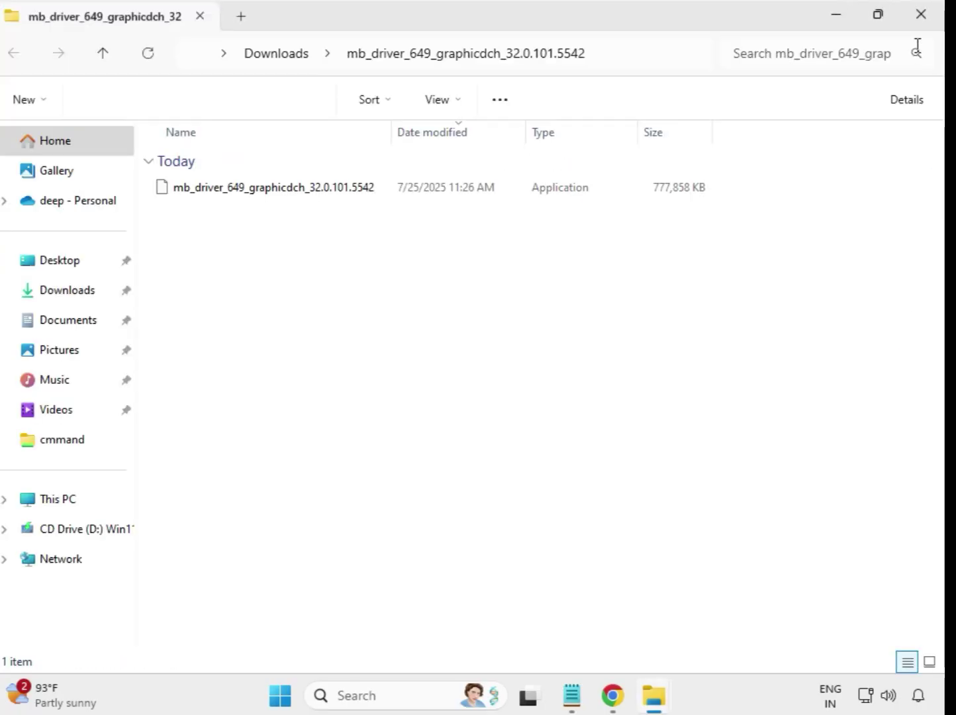
pyautogui.click(920, 15)
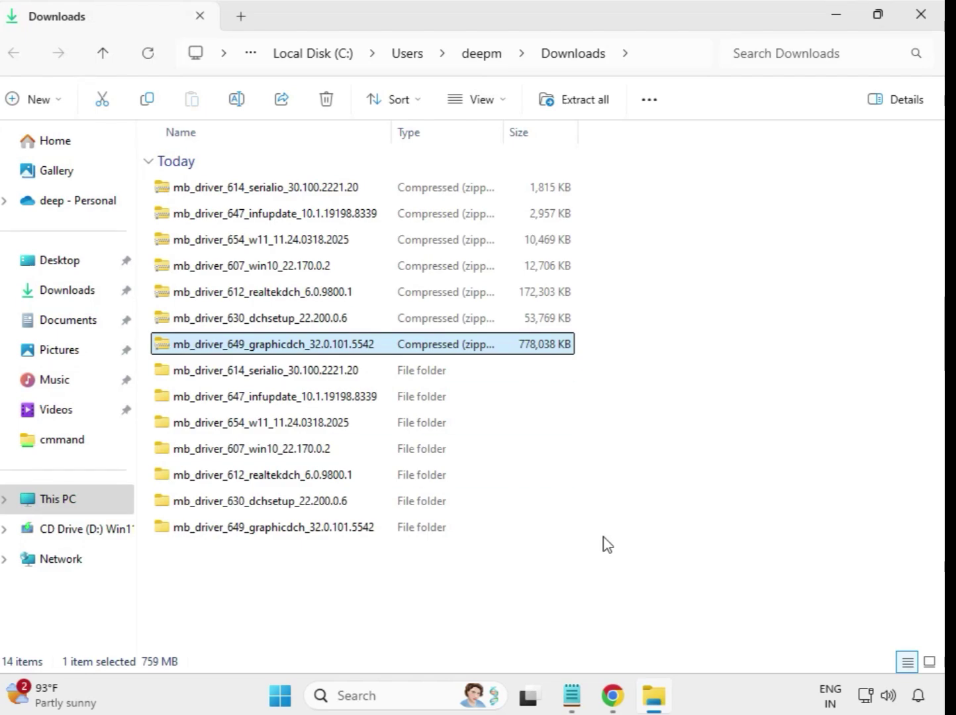
# Refresh the Downloads folder listing, then briefly select the seven extracted driver folders and clear the selection.
pyautogui.click(623, 558)
pyautogui.rightClick(355, 577)
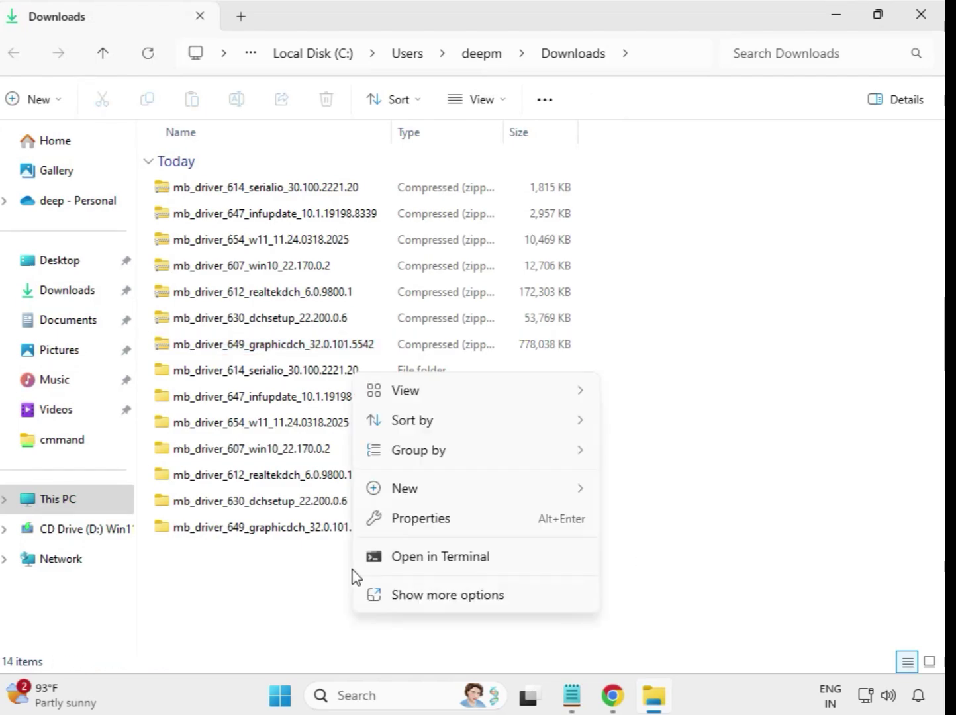
pyautogui.click(457, 596)
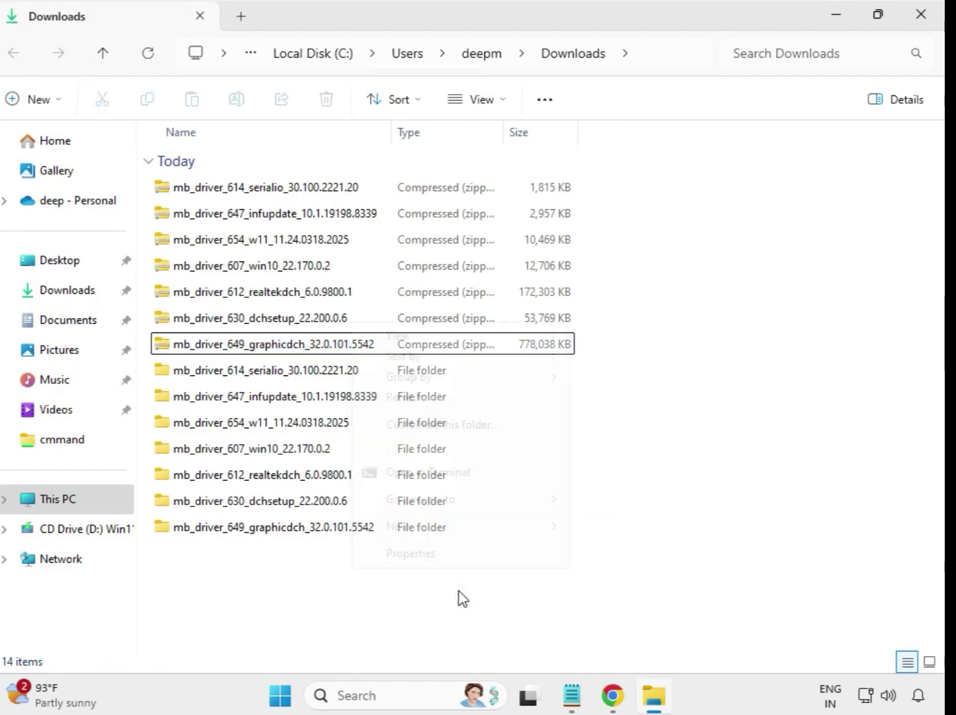
pyautogui.click(411, 401)
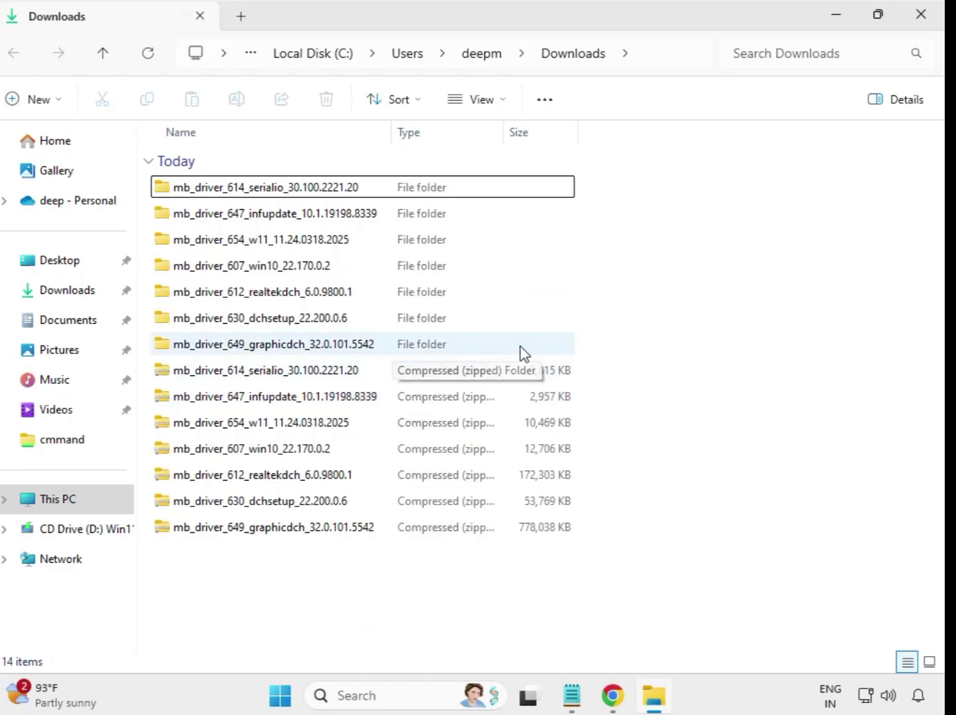
pyautogui.moveTo(561, 339); pyautogui.dragTo(363, 184)
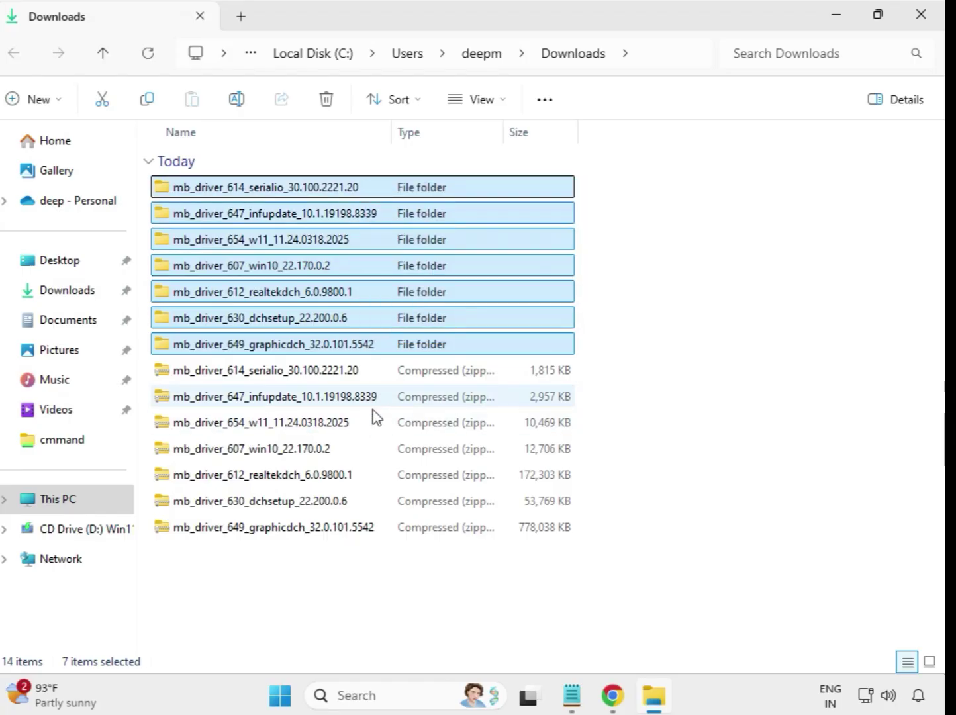
pyautogui.click(597, 223)
# Run the mb_driver_614_serialio_30.100.2221.20 installer as administrator from its extracted folder, dismiss the compatibility prompt and return to Downloads.
pyautogui.doubleClick(267, 189)
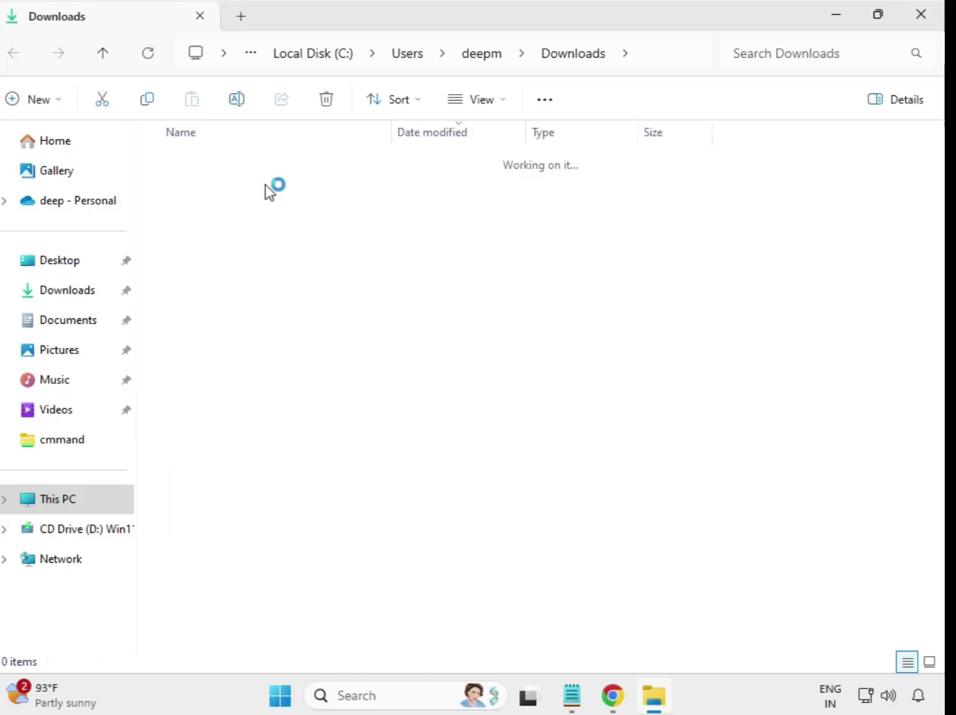
pyautogui.click(255, 188)
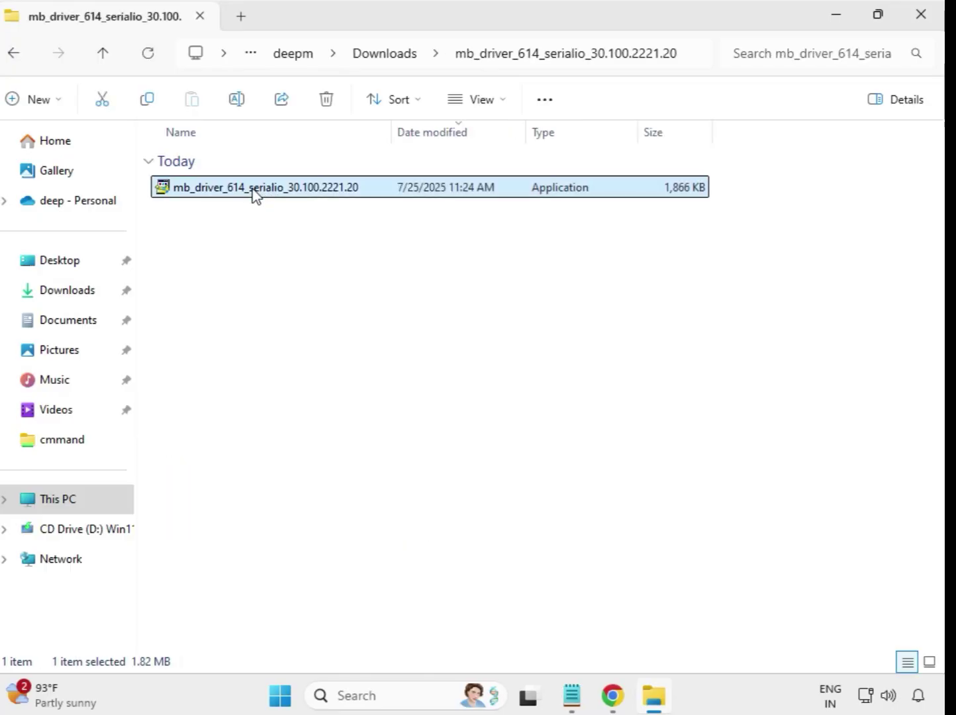
pyautogui.rightClick(255, 194)
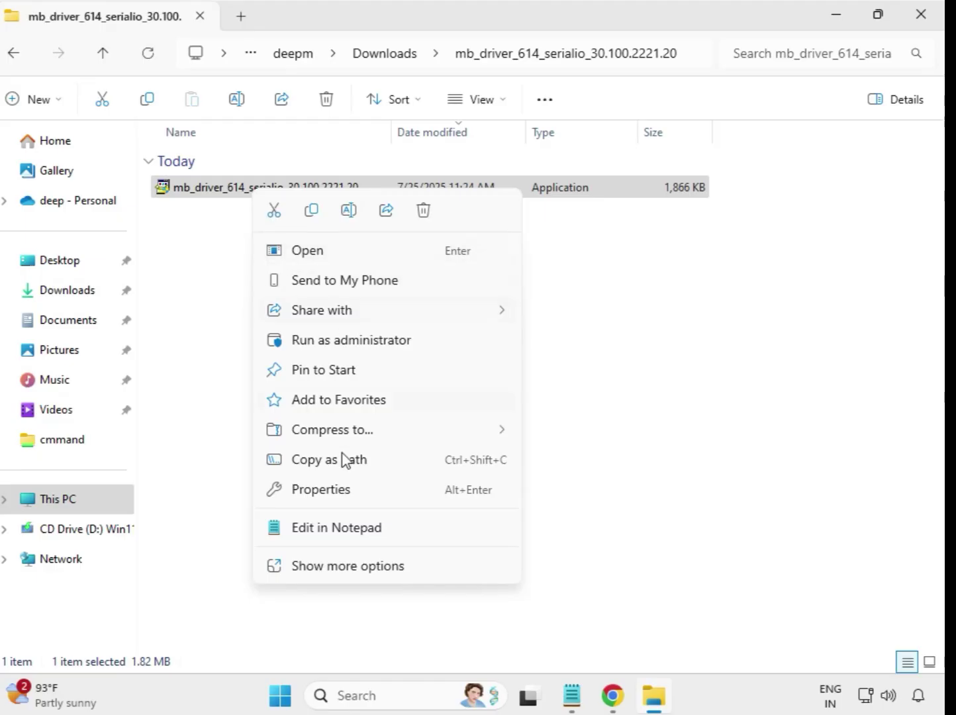
pyautogui.click(335, 341)
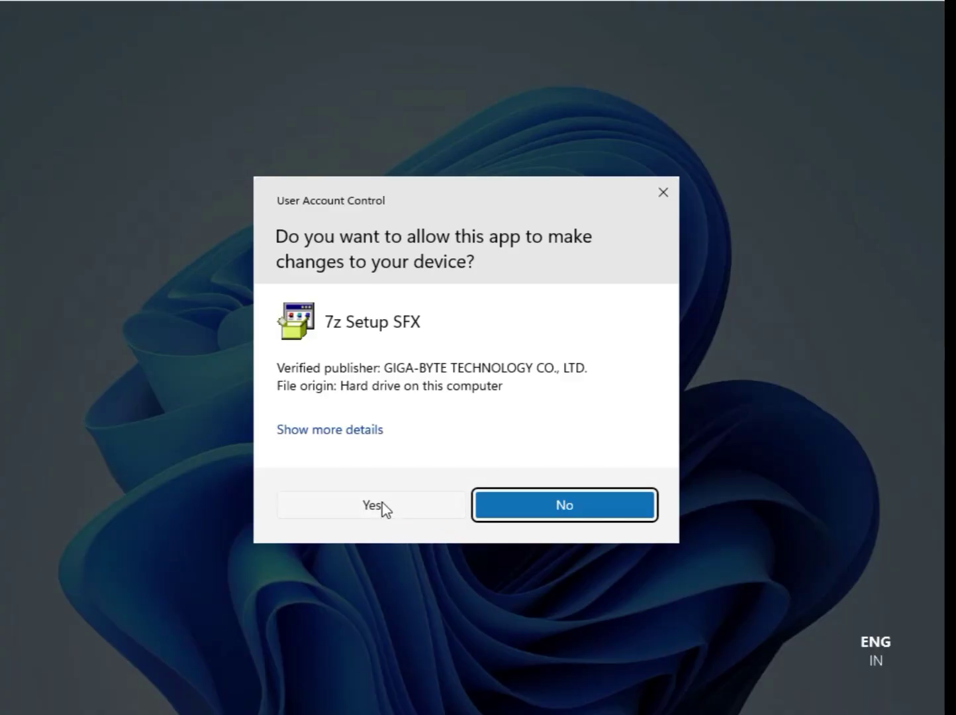
pyautogui.click(374, 505)
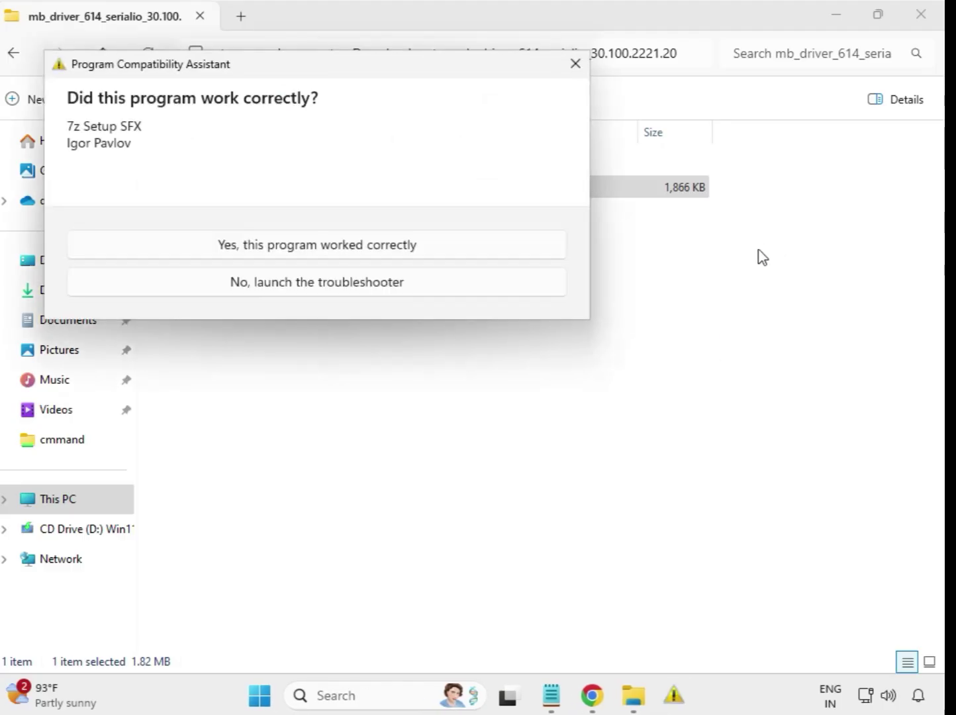
pyautogui.press('Escape')
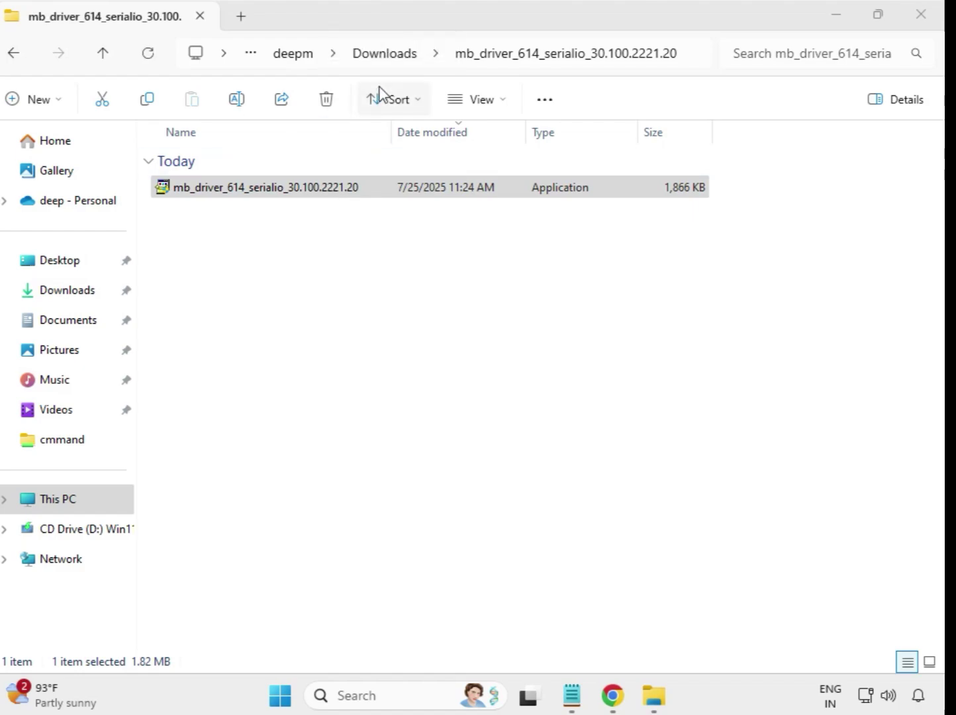
pyautogui.click(15, 55)
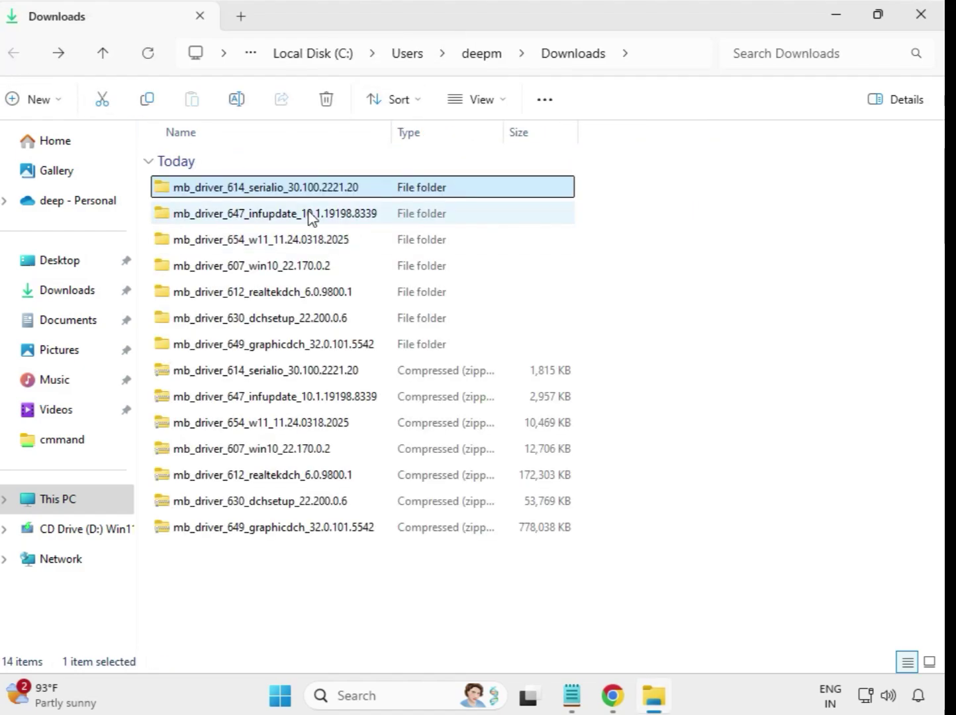
# Run the mb_driver_647_infupdate_10.1.19198.8339 installer as administrator from its extracted folder, allowing device changes, and return to Downloads.
pyautogui.click(316, 217)
pyautogui.doubleClick(316, 217)
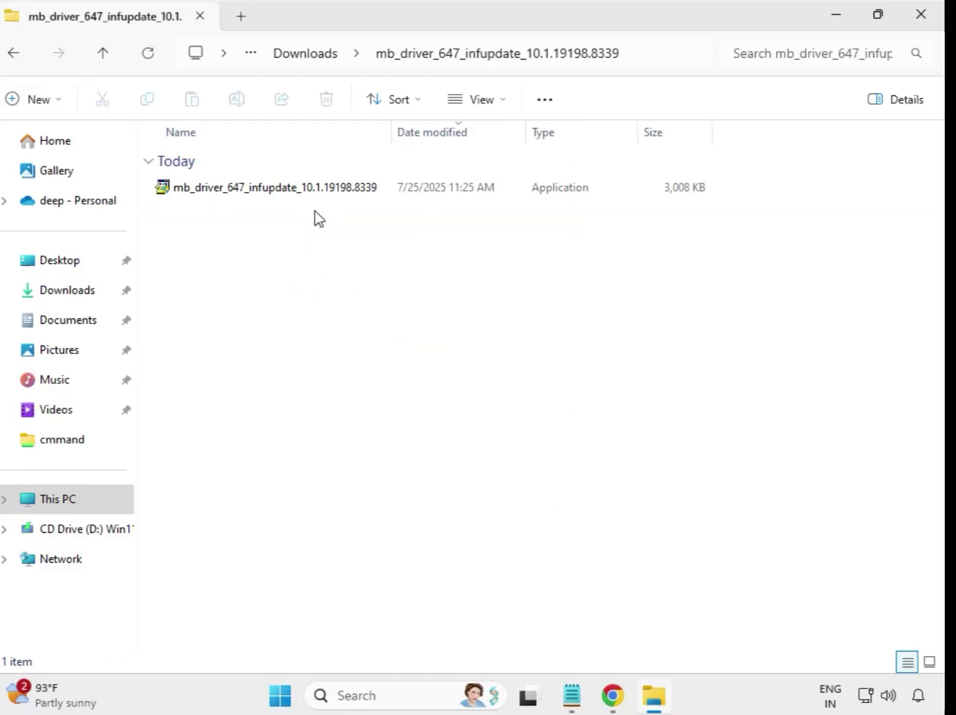
pyautogui.click(319, 193)
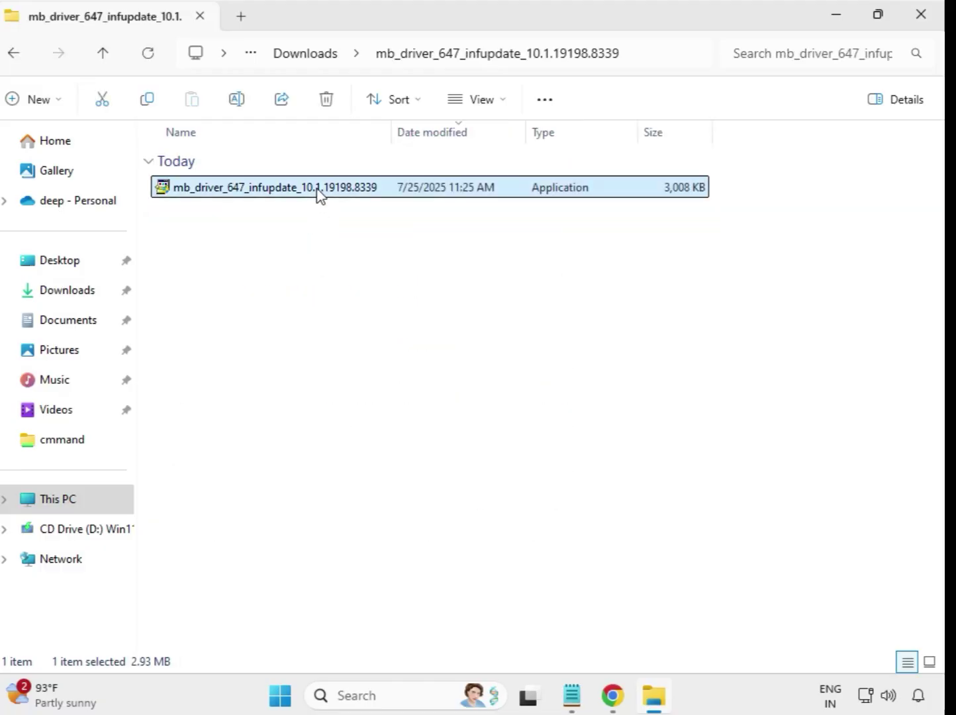
pyautogui.rightClick(319, 194)
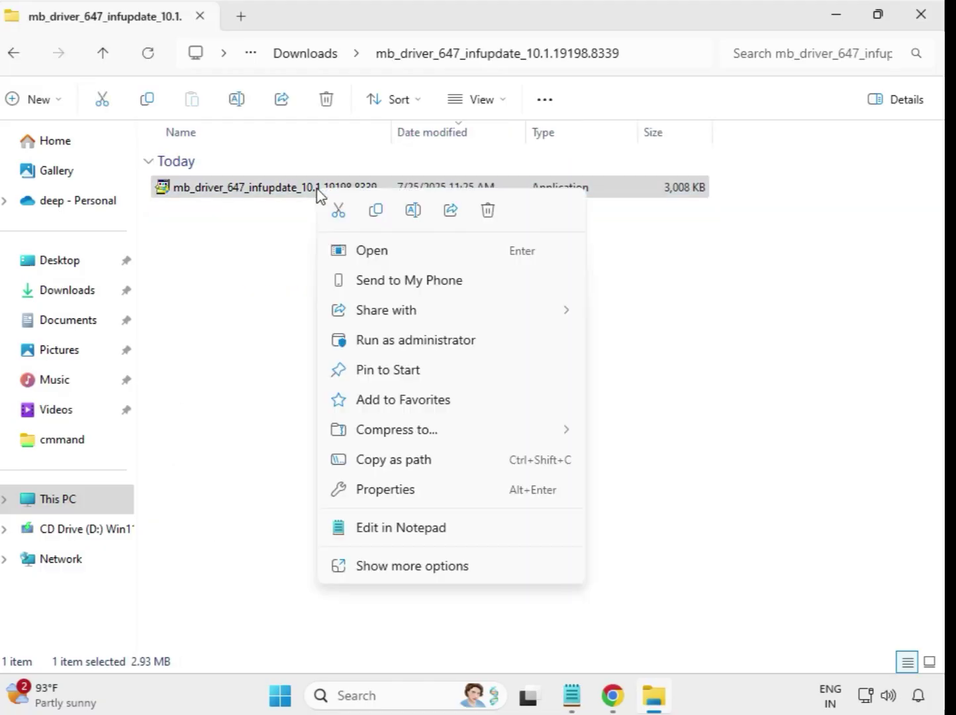
pyautogui.click(423, 345)
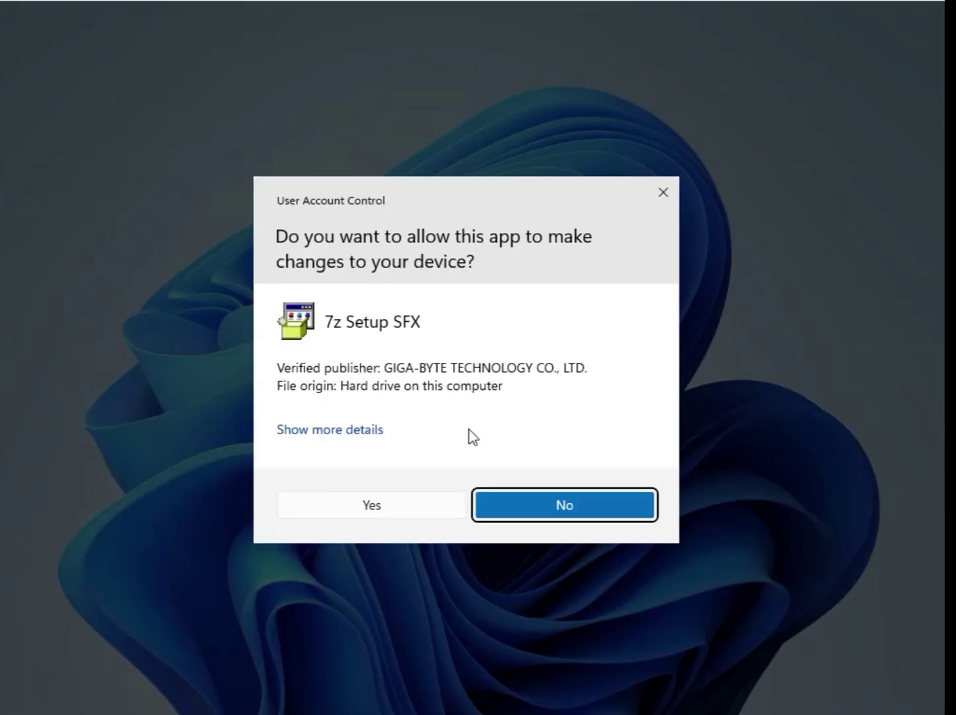
pyautogui.click(435, 515)
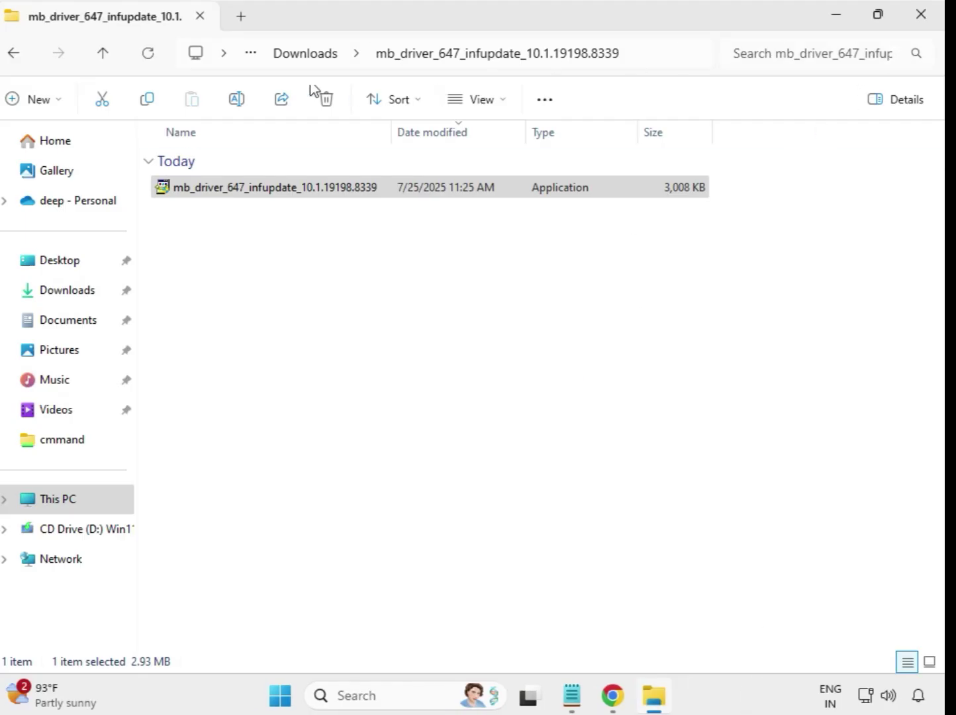
pyautogui.click(288, 59)
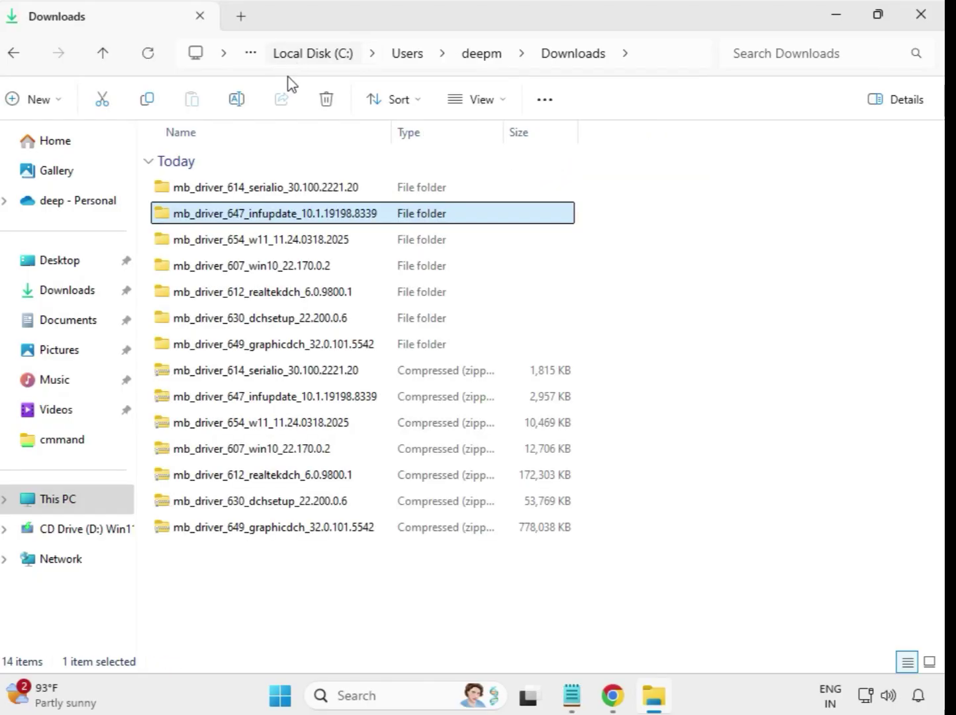
# Run the mb_driver_654_w11_11.24.0318.2025 installer as administrator from its extracted folder, allowing device changes, and return to Downloads.
pyautogui.doubleClick(247, 249)
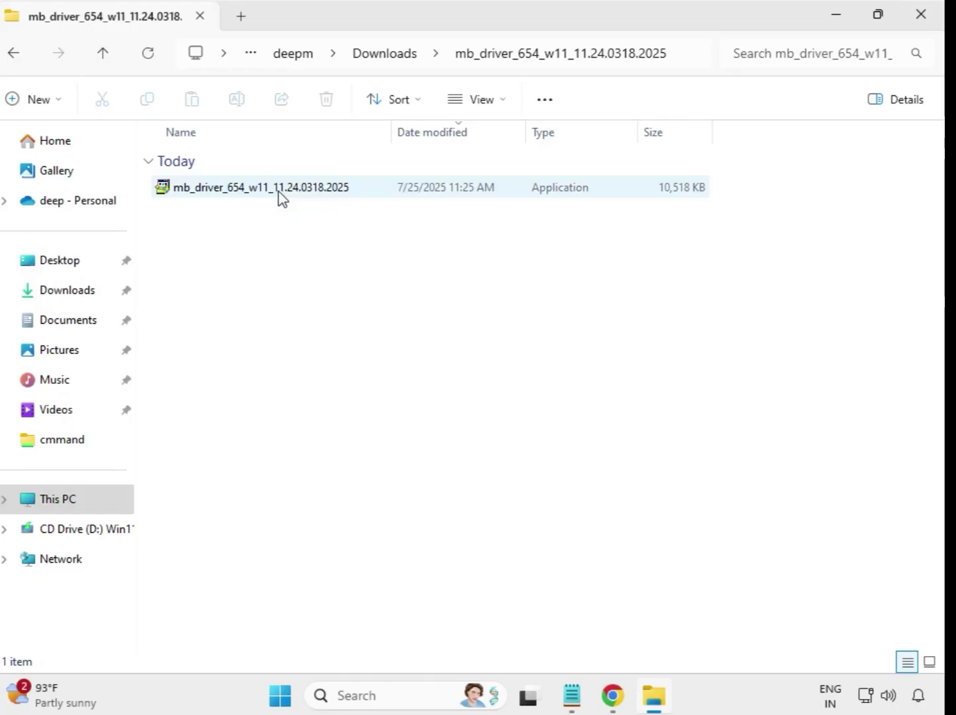
pyautogui.click(279, 191)
pyautogui.rightClick(278, 194)
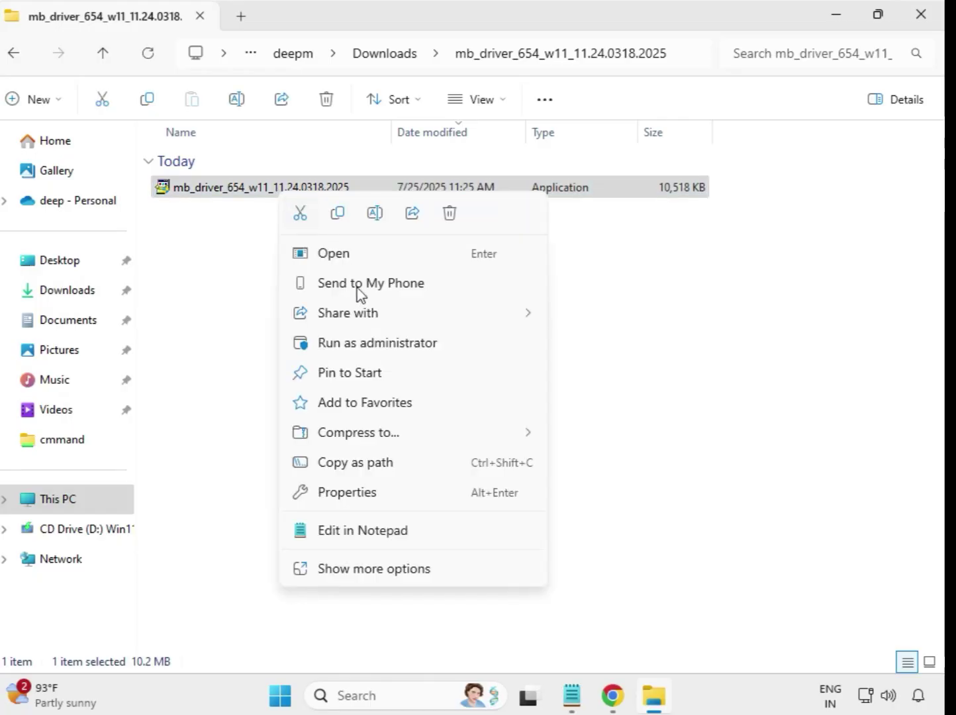
pyautogui.click(369, 345)
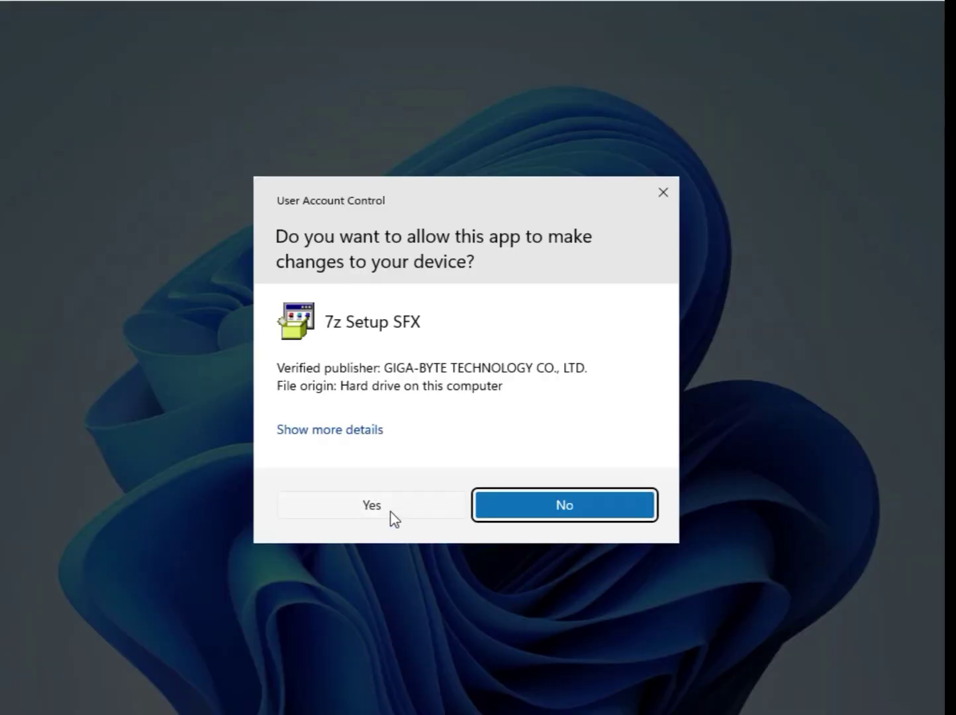
pyautogui.click(391, 513)
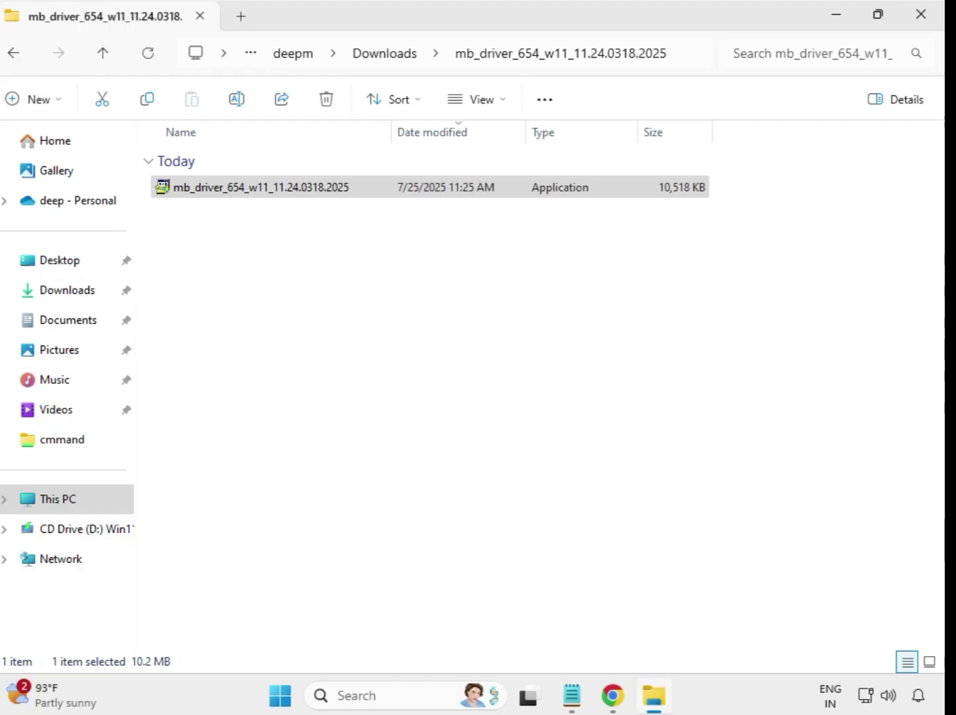
pyautogui.click(387, 55)
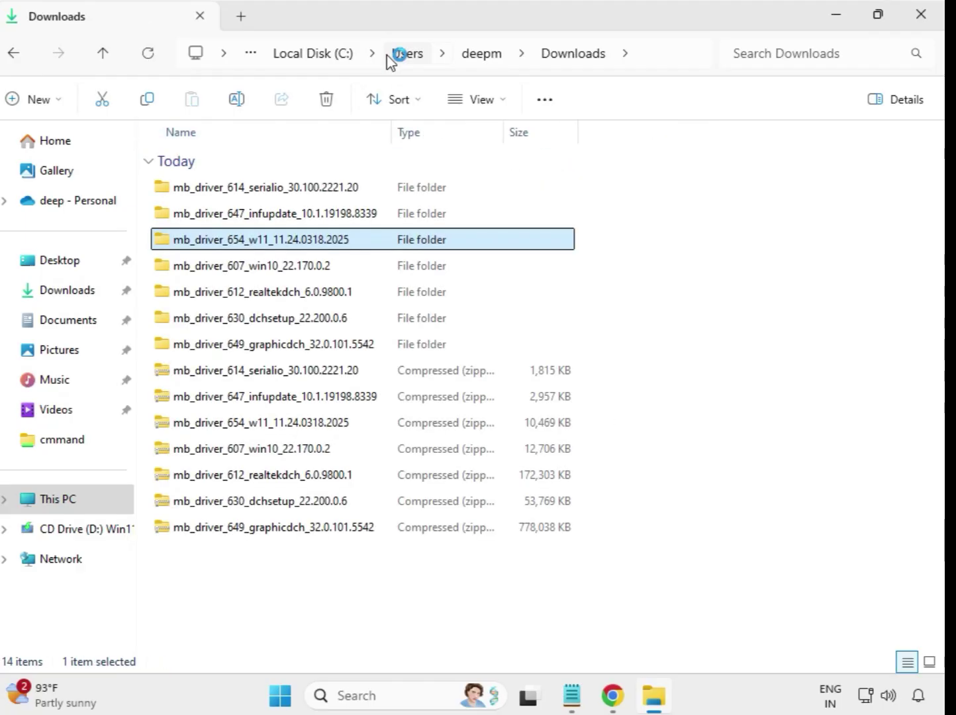
# Run the mb_driver_607_win10_22.170.0.2 installer as administrator from its extracted folder, allowing device changes, and return to Downloads.
pyautogui.doubleClick(278, 268)
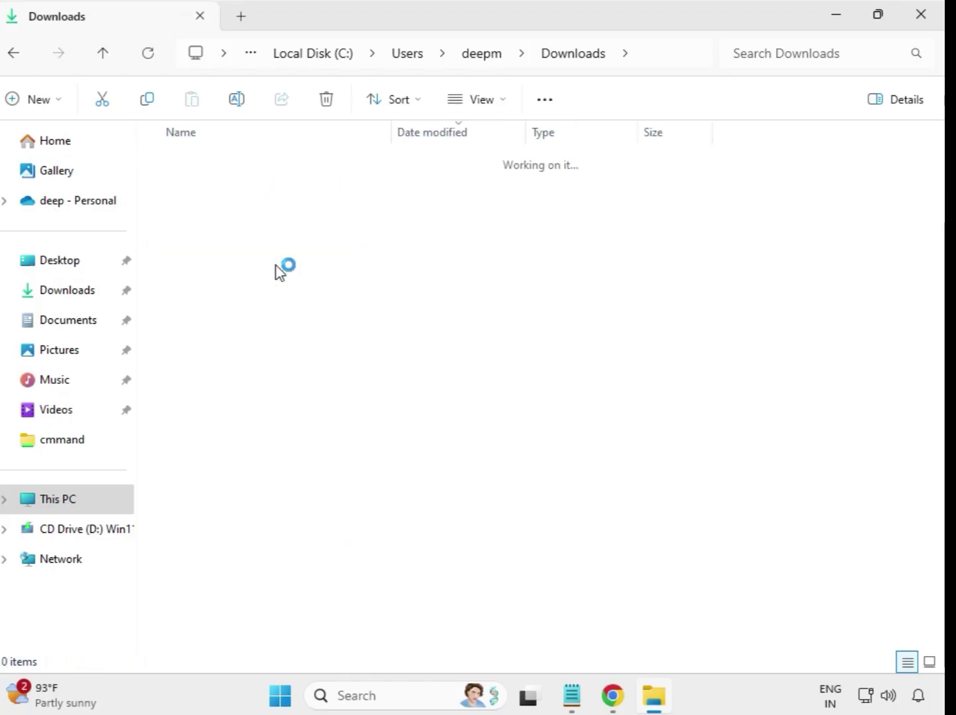
pyautogui.click(263, 193)
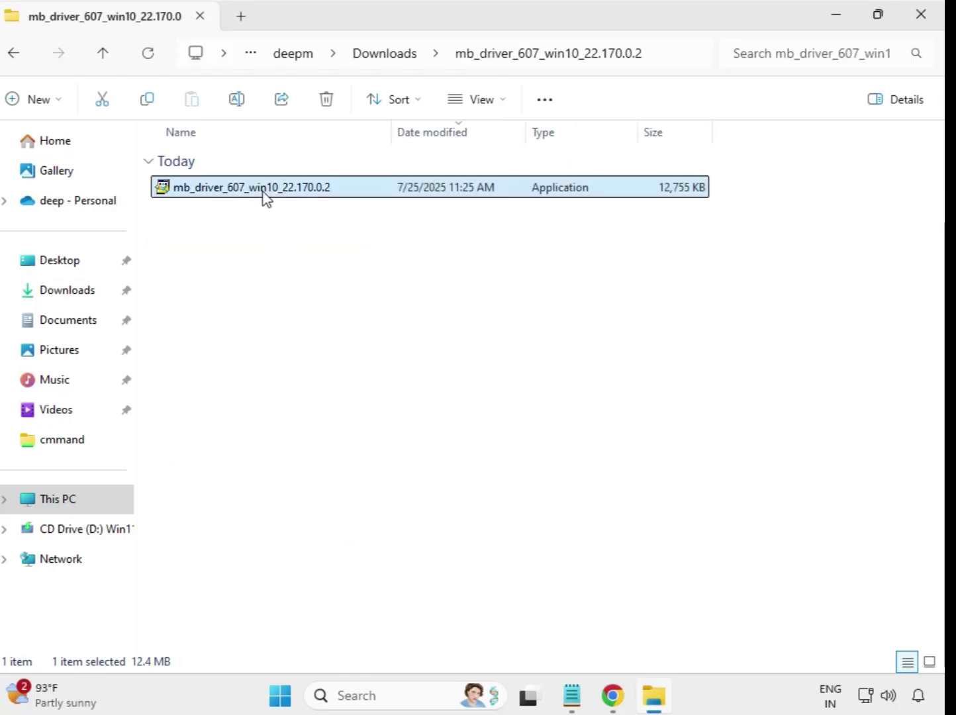
pyautogui.rightClick(264, 193)
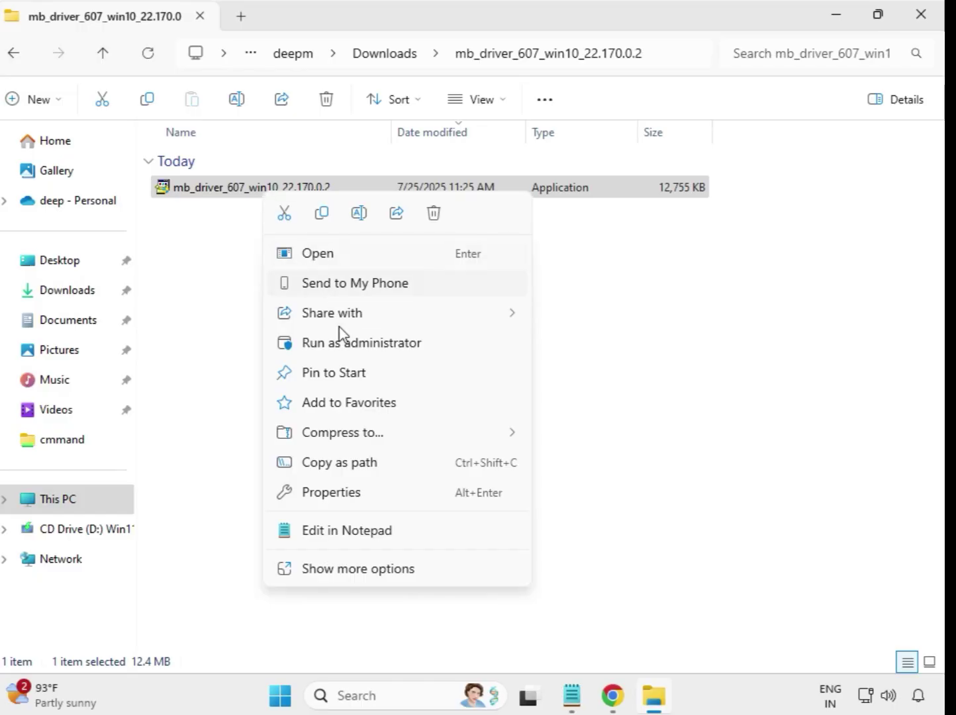
pyautogui.click(343, 344)
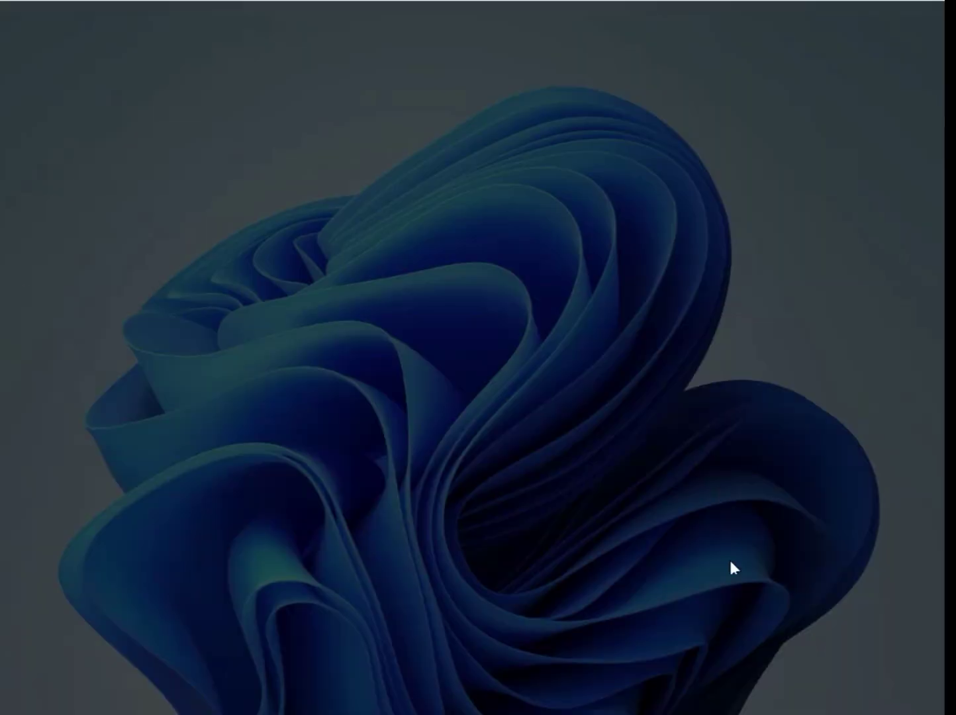
pyautogui.click(391, 506)
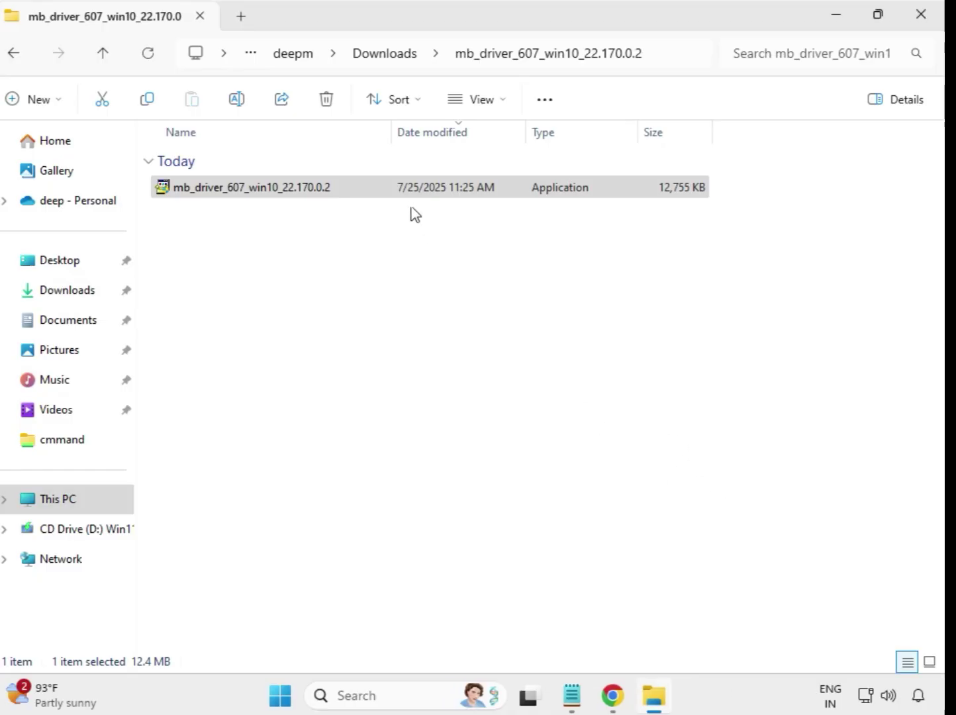
pyautogui.click(381, 60)
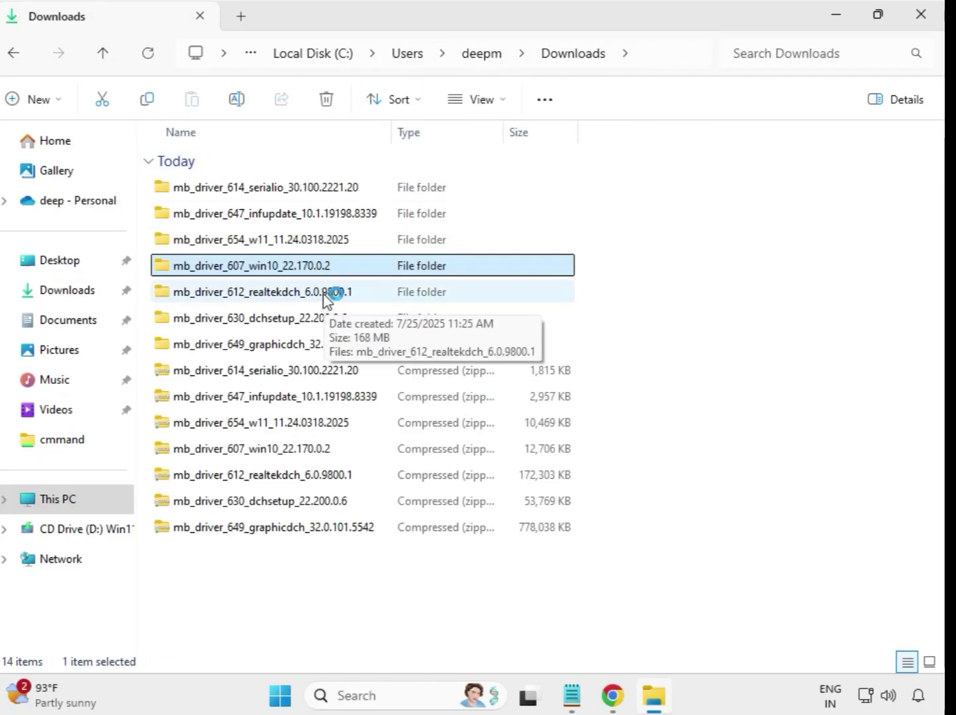
# Run the mb_driver_612_realtekdch_6.0.9800.1 installer as administrator from its extracted folder, allowing device changes, and return to Downloads.
pyautogui.click(327, 298)
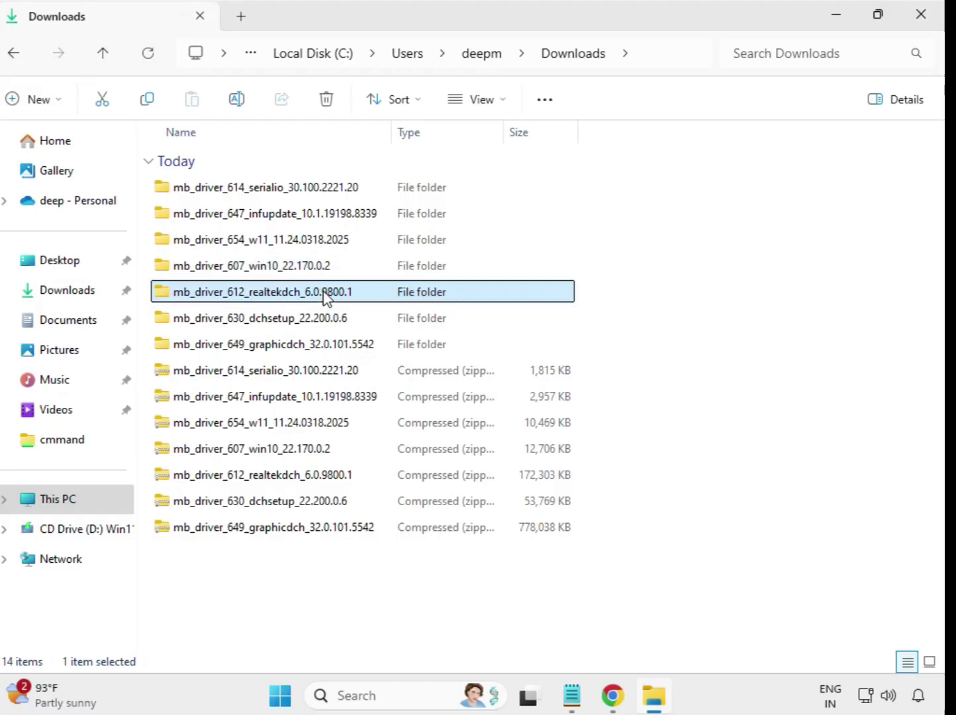
pyautogui.doubleClick(381, 298)
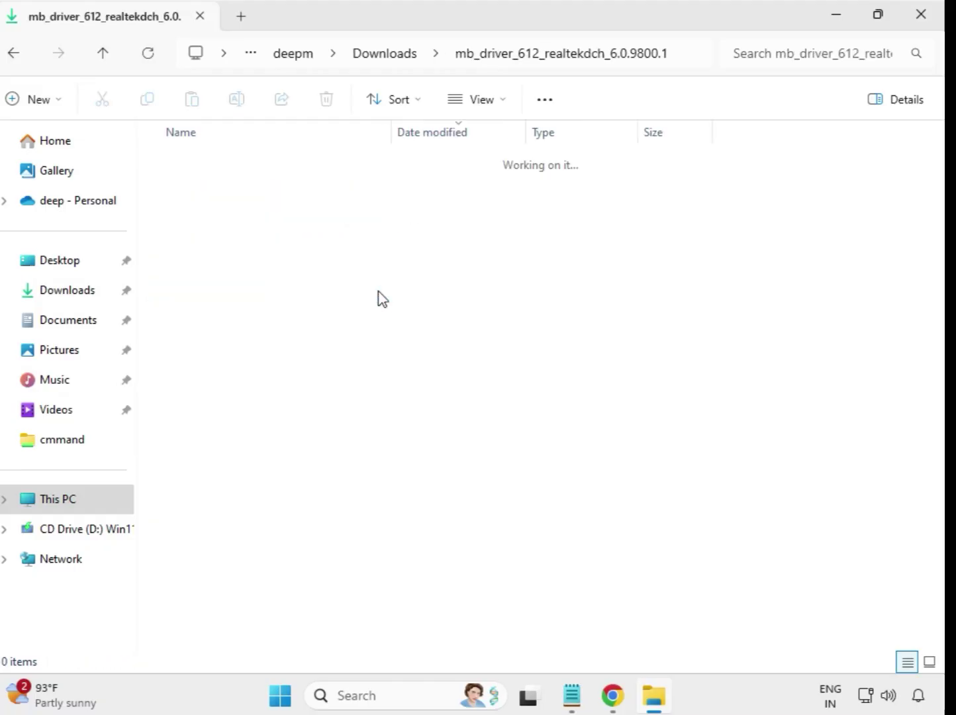
pyautogui.click(294, 189)
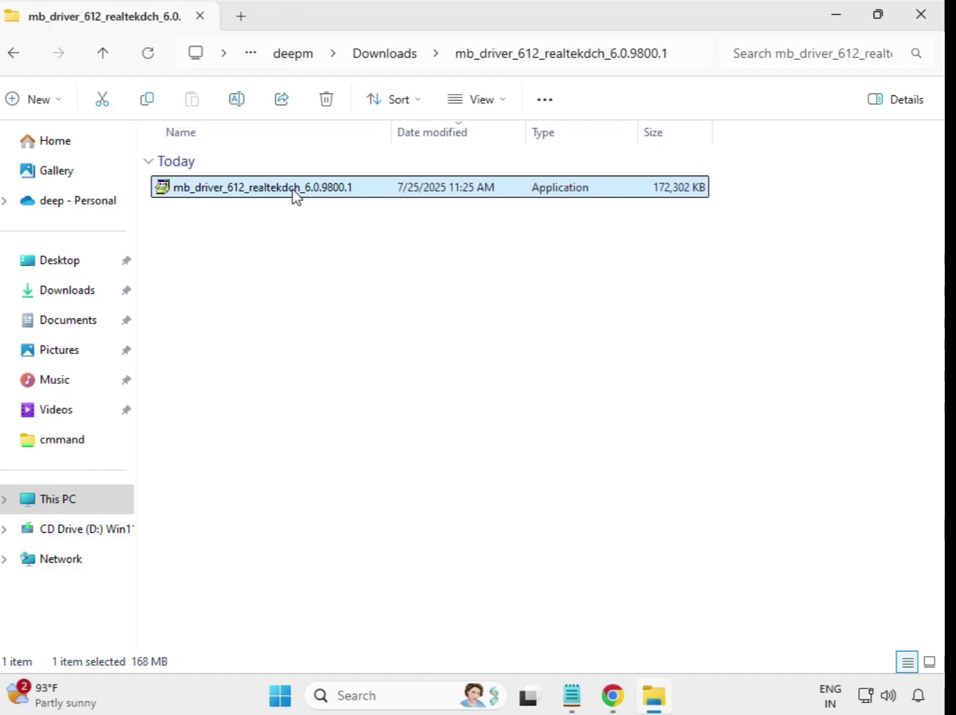
pyautogui.rightClick(315, 212)
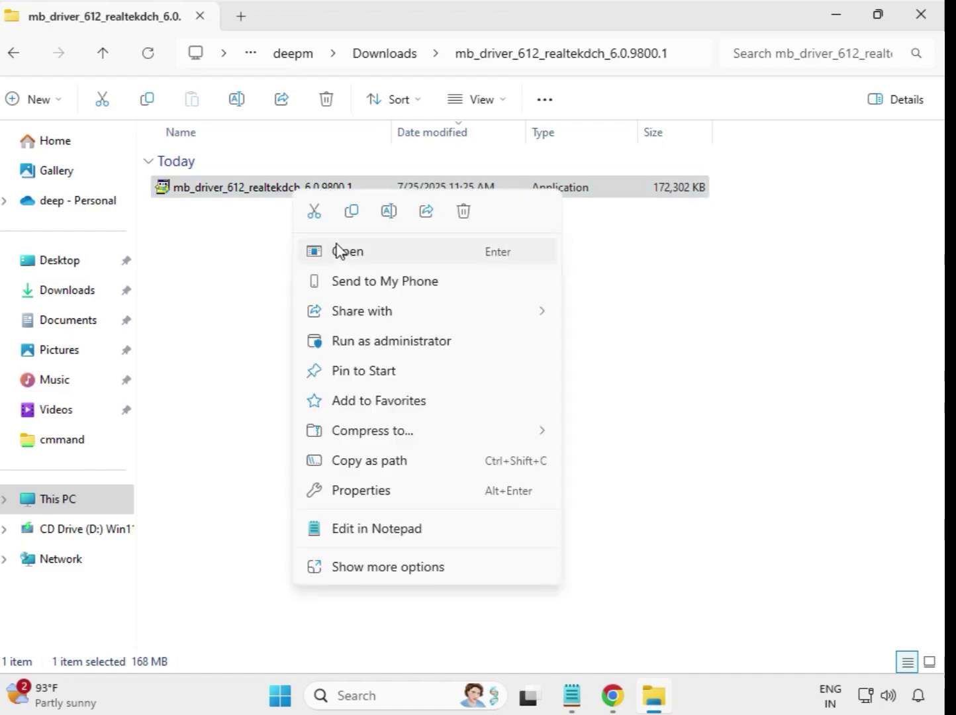
pyautogui.click(412, 350)
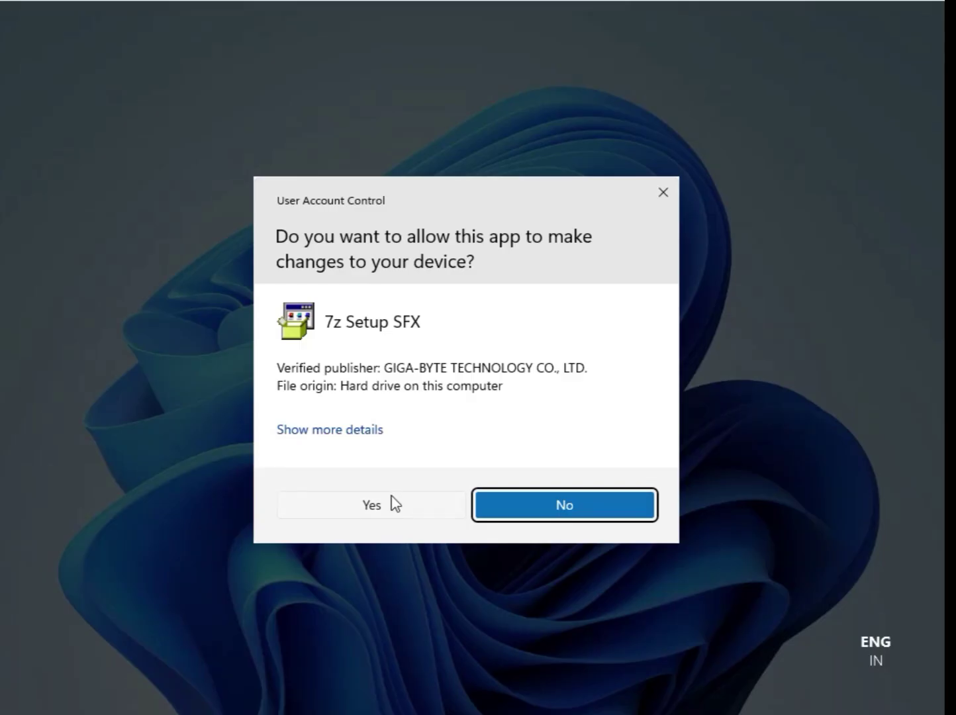
pyautogui.click(392, 504)
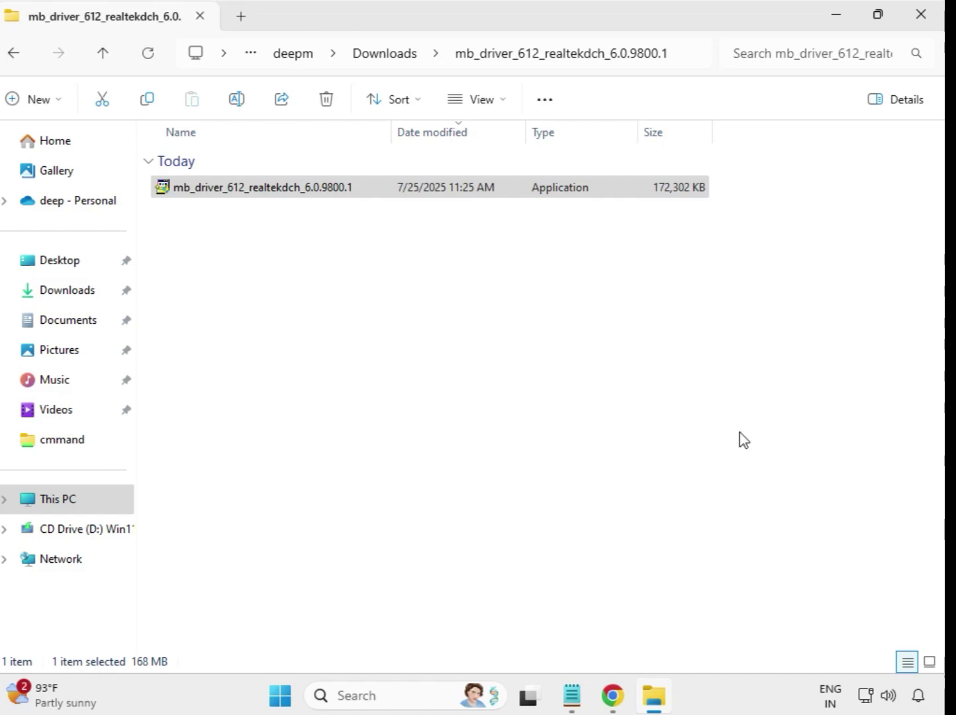
pyautogui.click(388, 63)
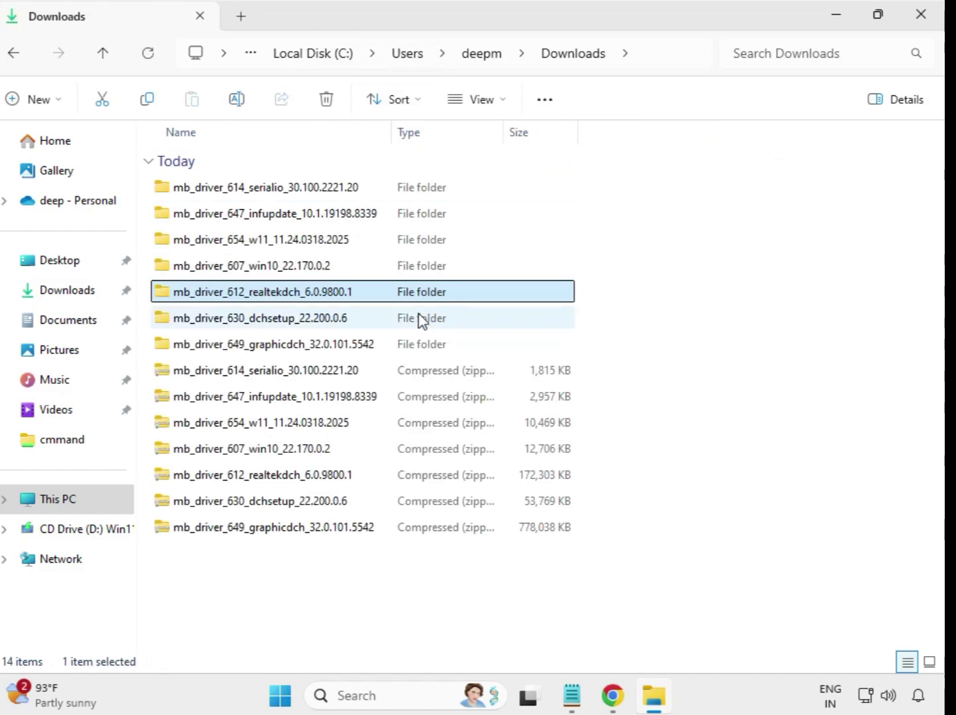
# Run the mb_driver_630_dchsetup_22.200.0.6 installer as administrator from its extracted folder, allowing device changes, and return to Downloads.
pyautogui.click(315, 325)
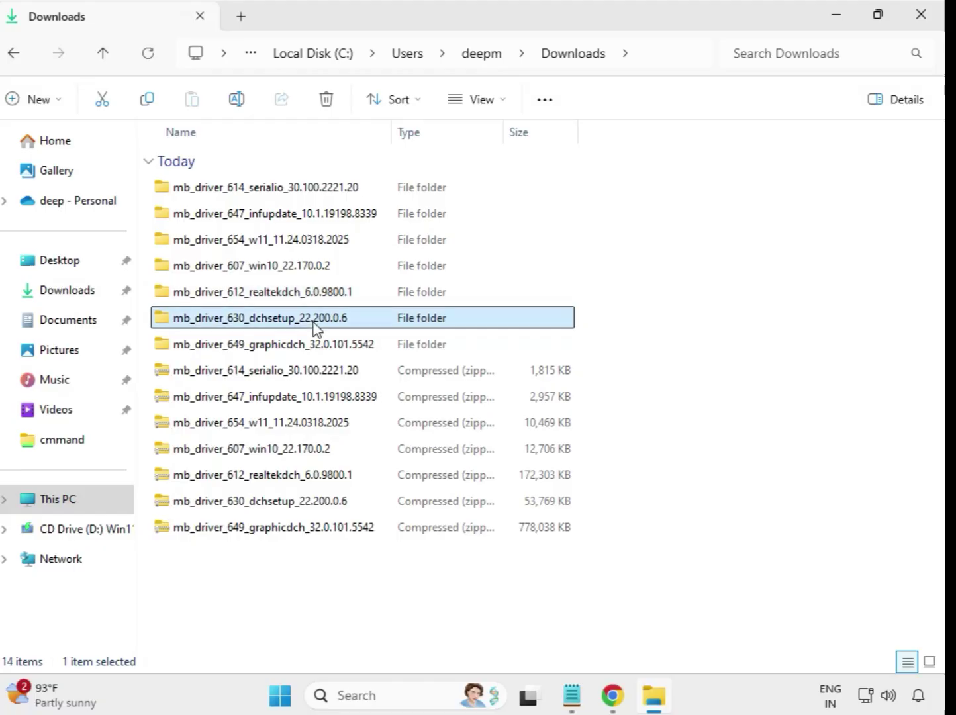
pyautogui.click(320, 342)
pyautogui.click(320, 325)
pyautogui.doubleClick(307, 323)
pyautogui.click(257, 193)
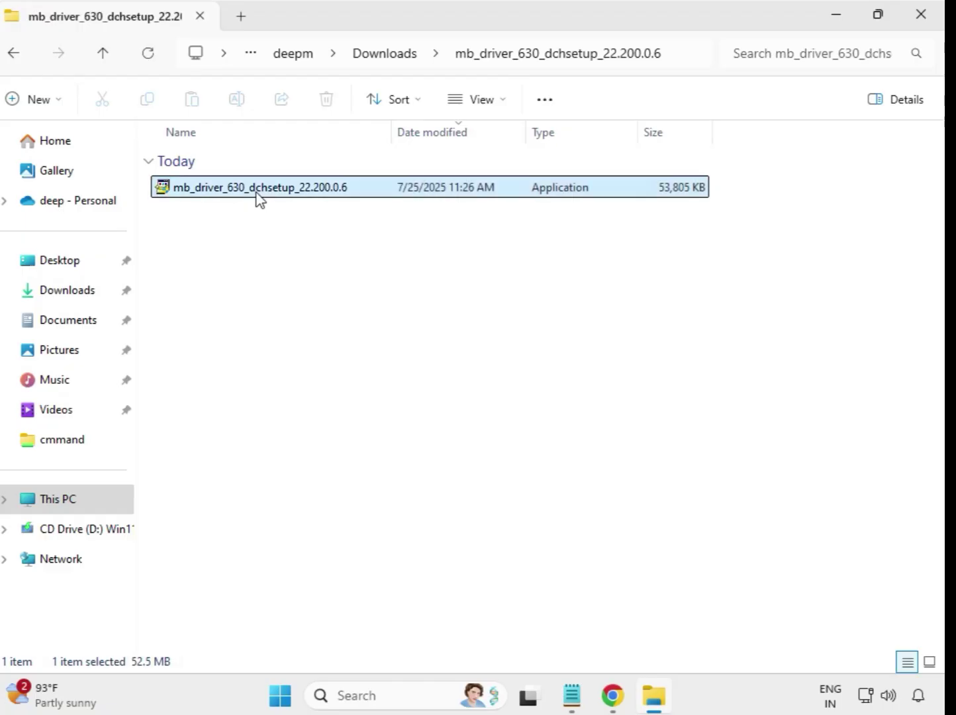
pyautogui.rightClick(257, 193)
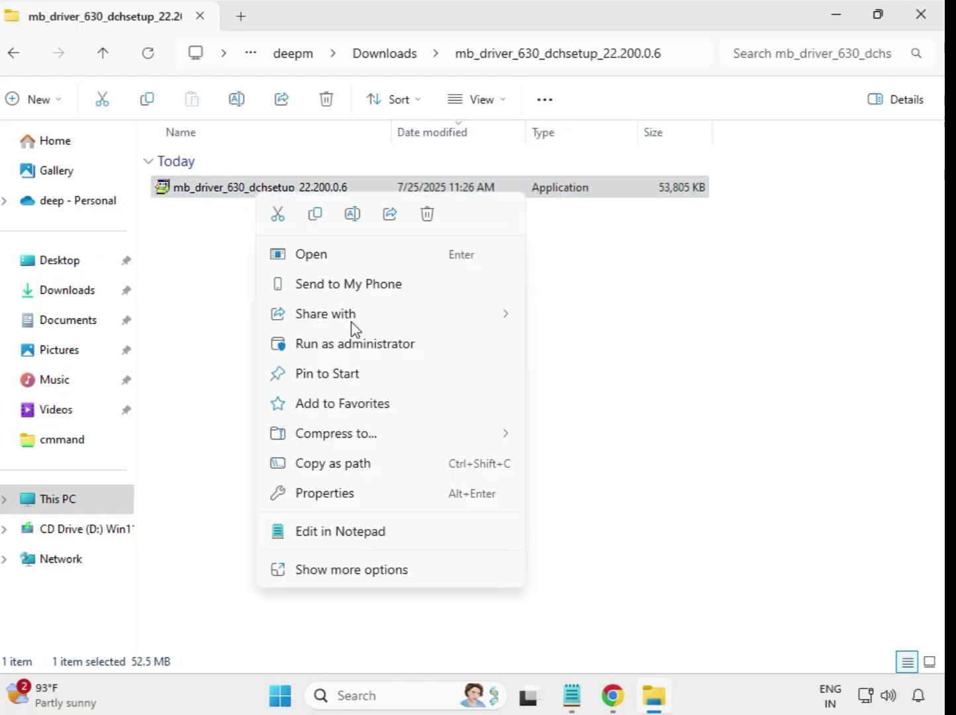
pyautogui.click(365, 350)
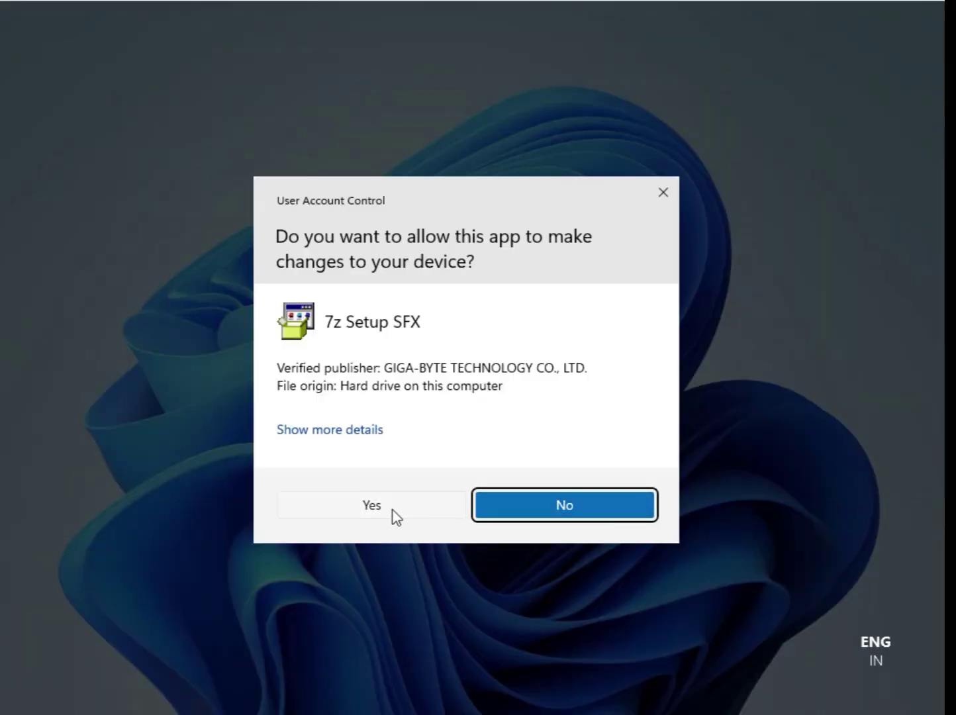
pyautogui.click(395, 516)
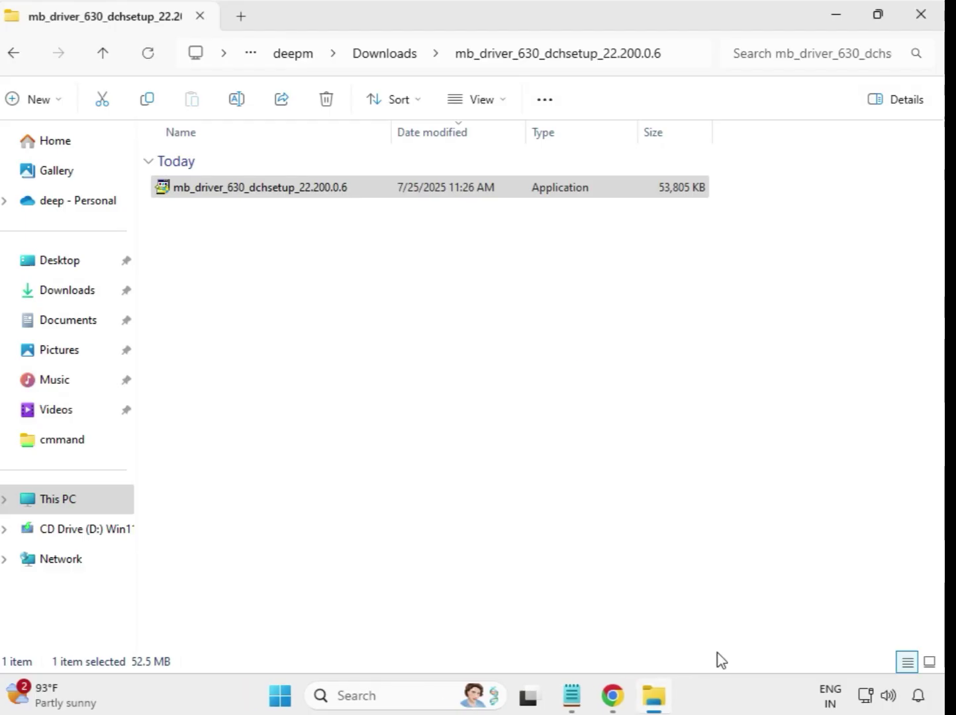
pyautogui.click(385, 56)
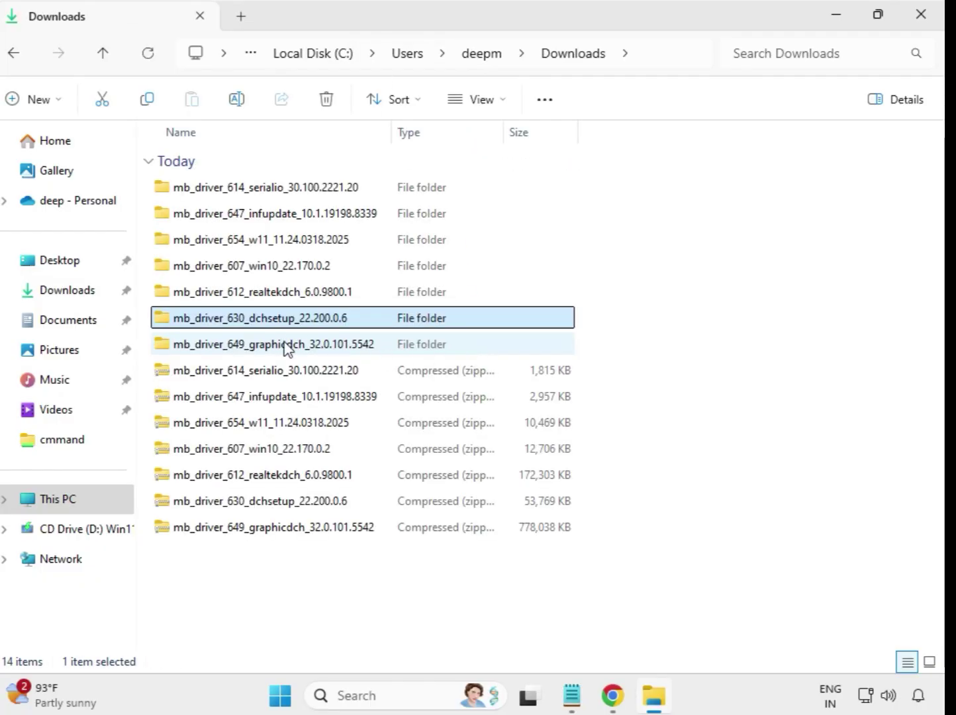
# Run the mb_driver_649_graphicdch_32.0.101.5542 installer as administrator from its extracted folder, allowing device changes.
pyautogui.click(286, 346)
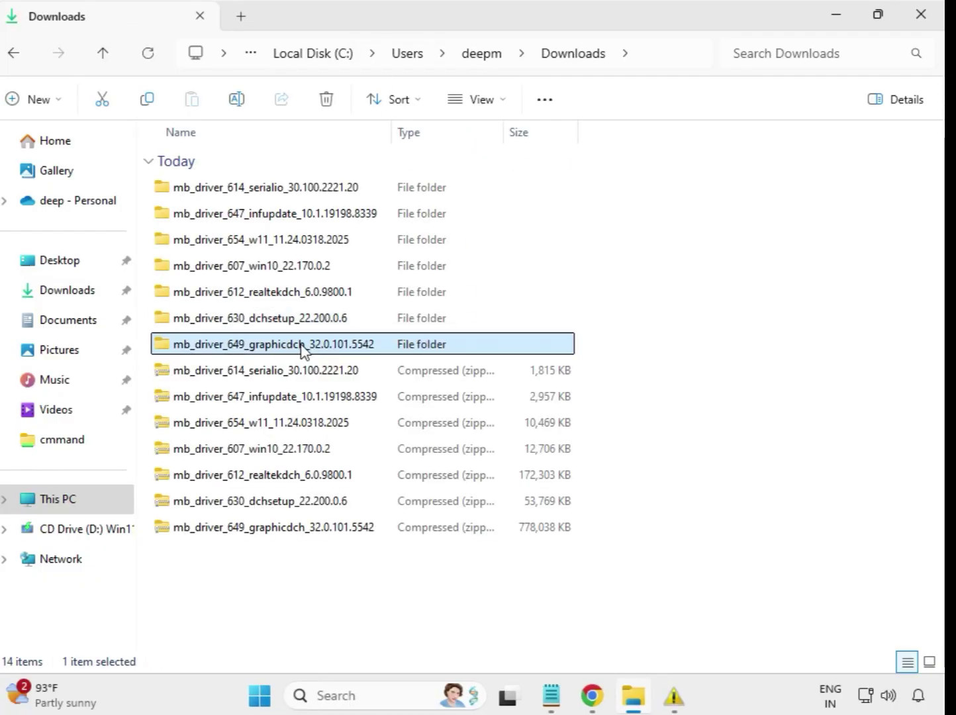
pyautogui.doubleClick(302, 349)
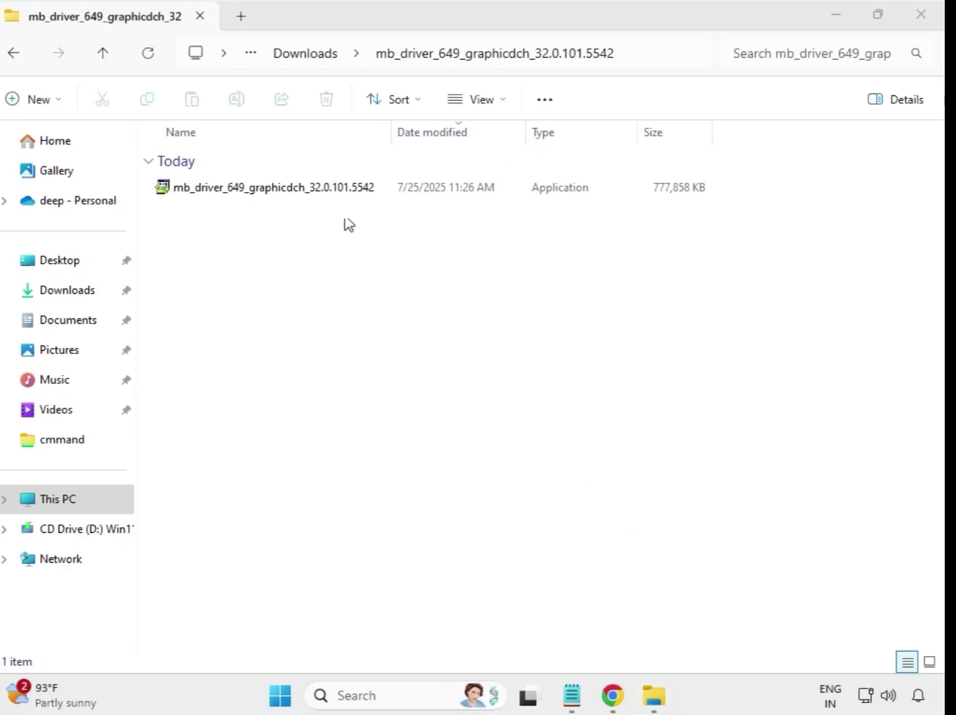
pyautogui.click(309, 188)
pyautogui.rightClick(312, 191)
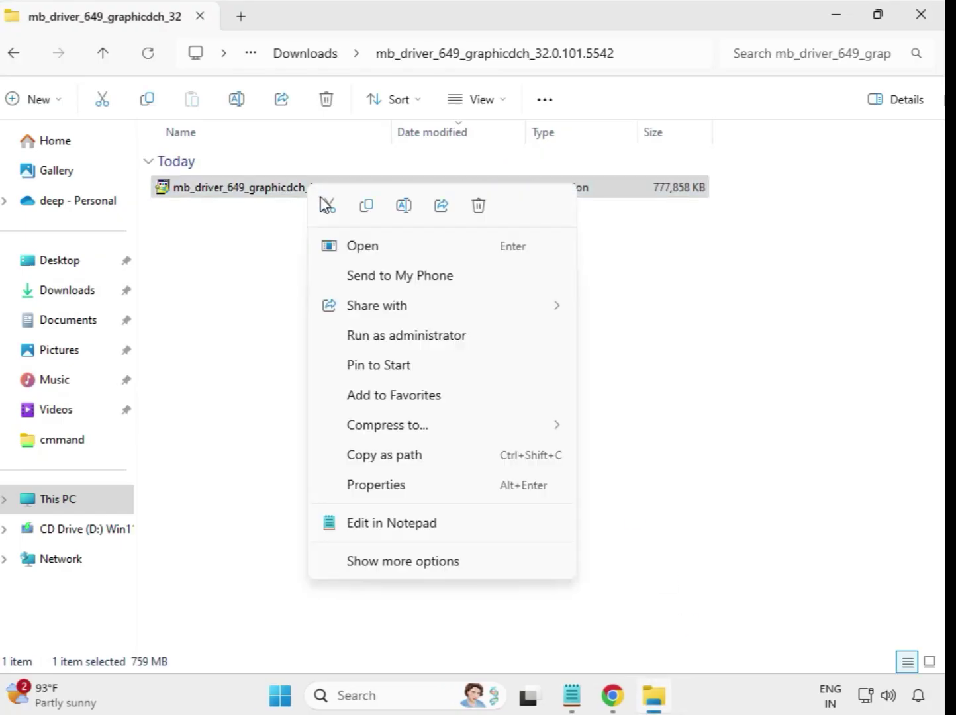
pyautogui.click(404, 339)
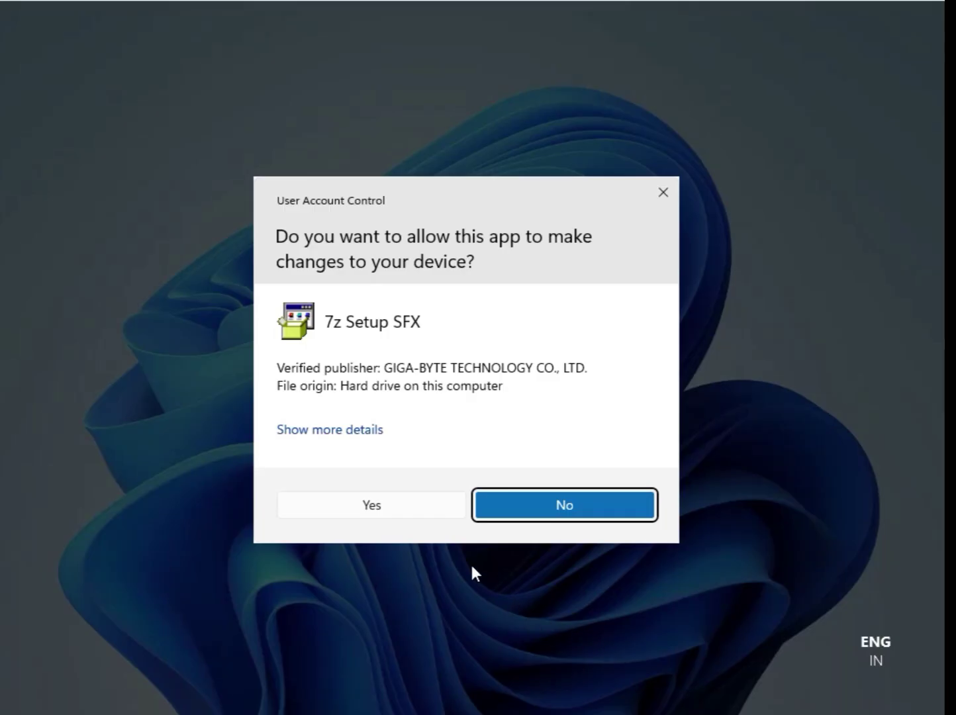
pyautogui.click(378, 505)
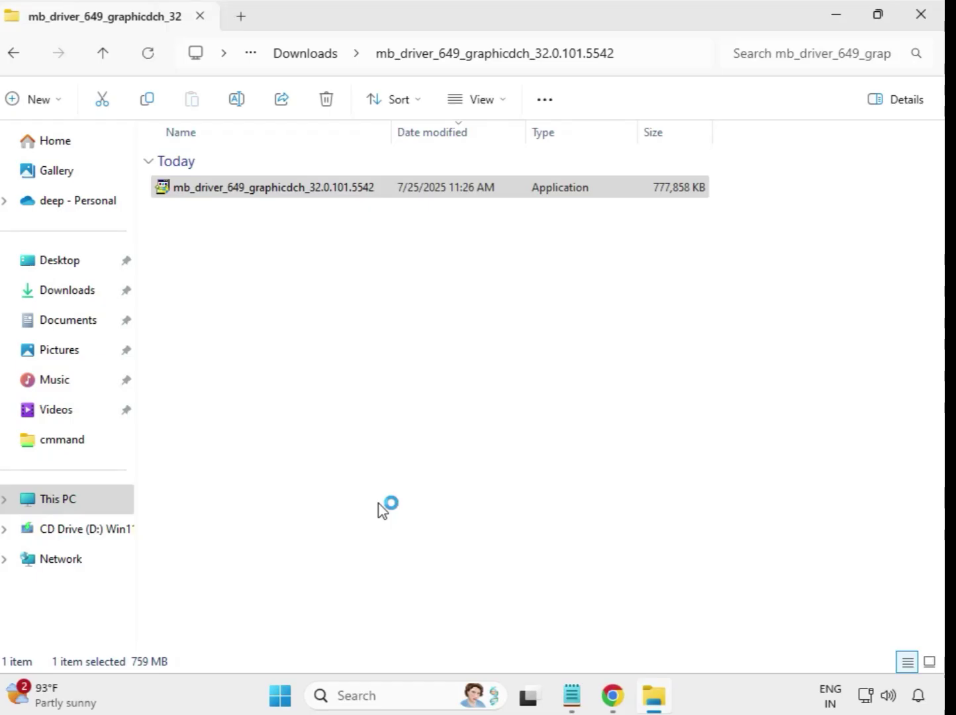